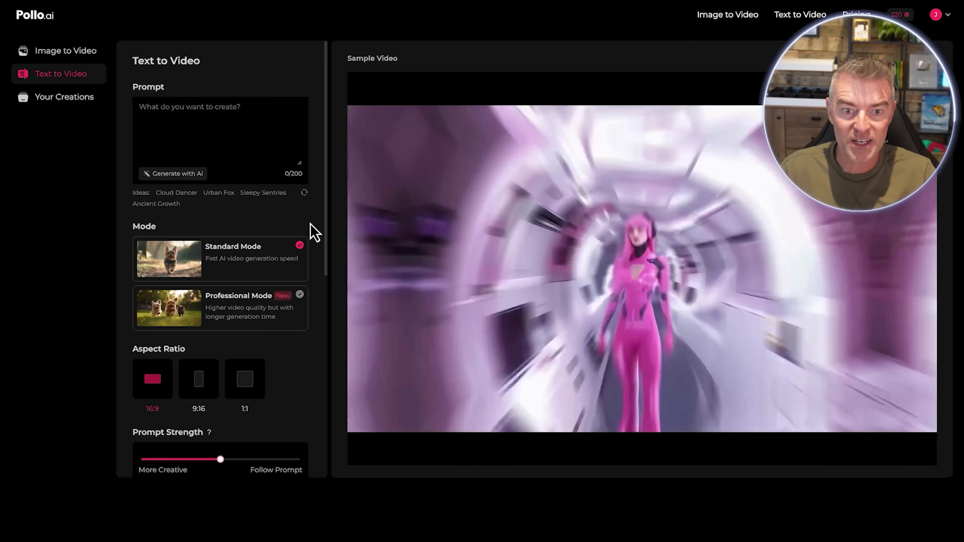
scroll(315, 233, "down", 1)
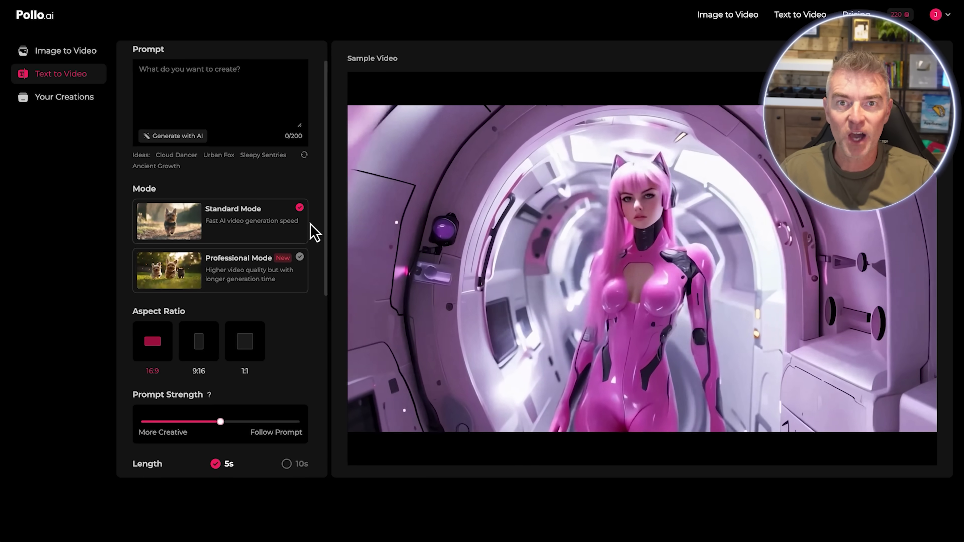
scroll(310, 228, "down", 1)
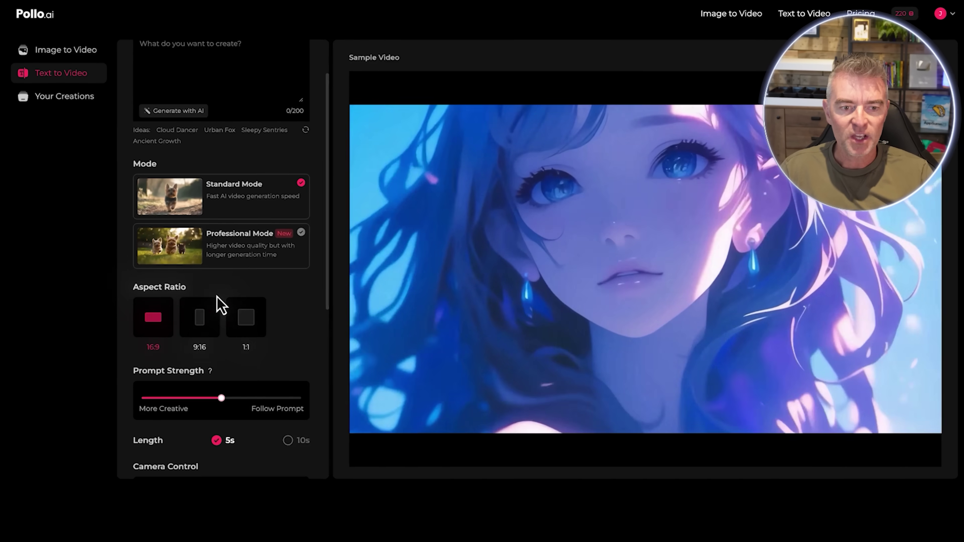
left_click(199, 327)
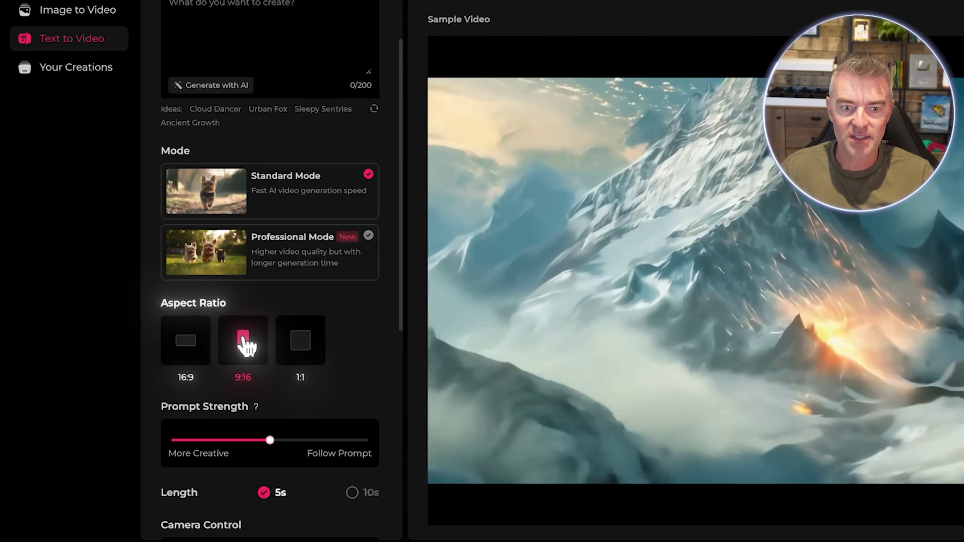
left_click(305, 350)
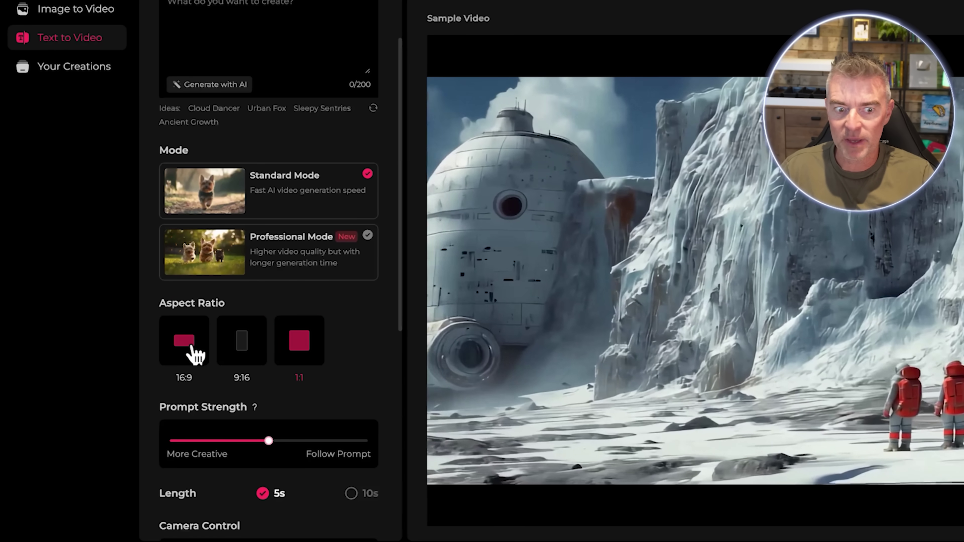
left_click(194, 352)
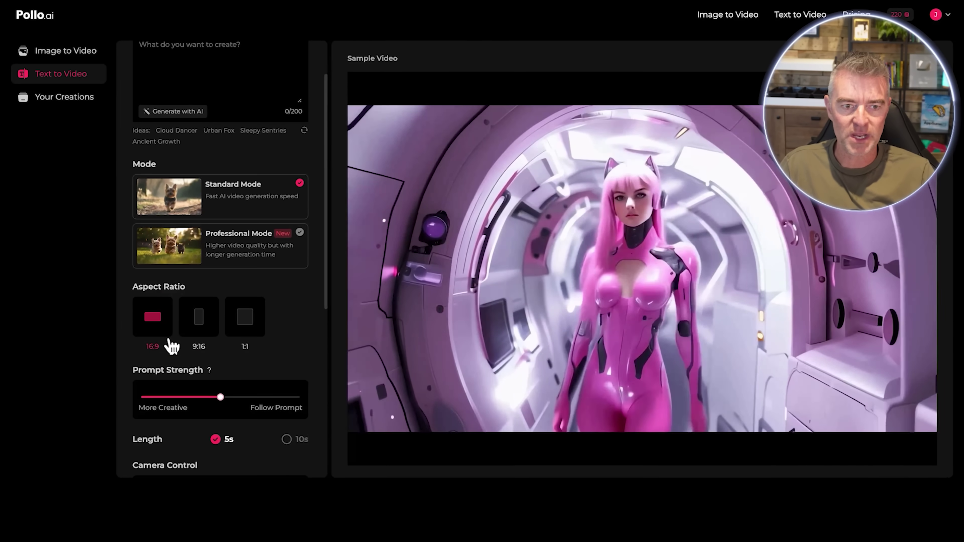
scroll(172, 345, "up", 2)
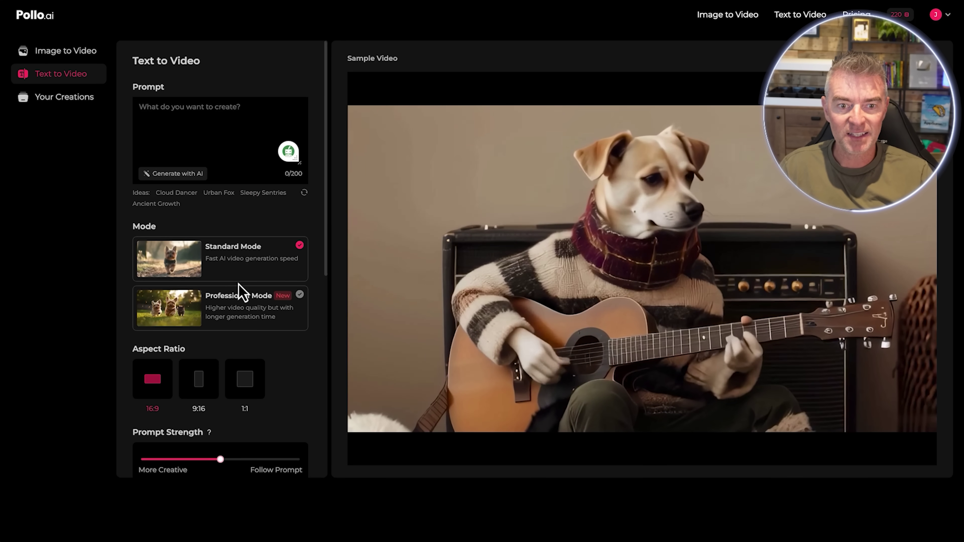
Set the Camera Control movement to Zoom
scroll(254, 393, "down", 3)
scroll(262, 394, "down", 4)
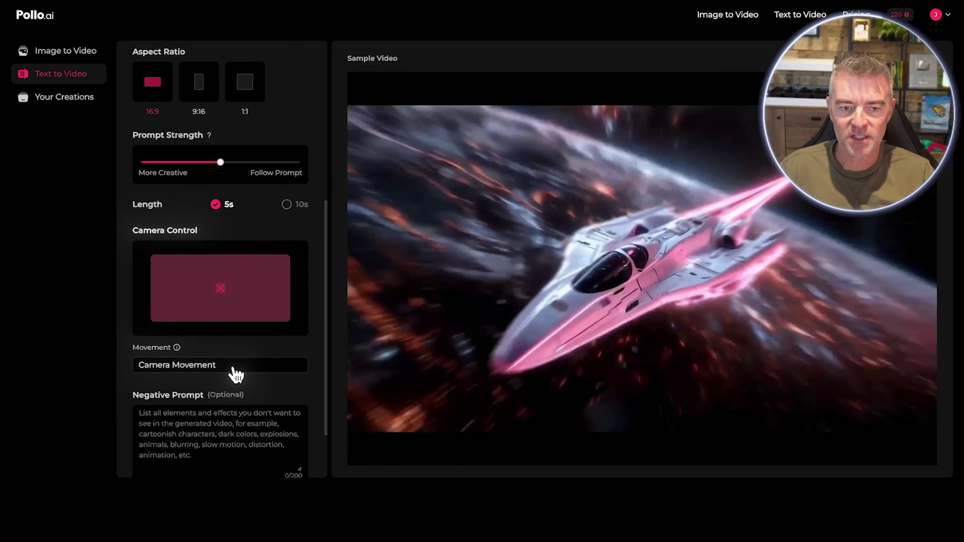
left_click(234, 372)
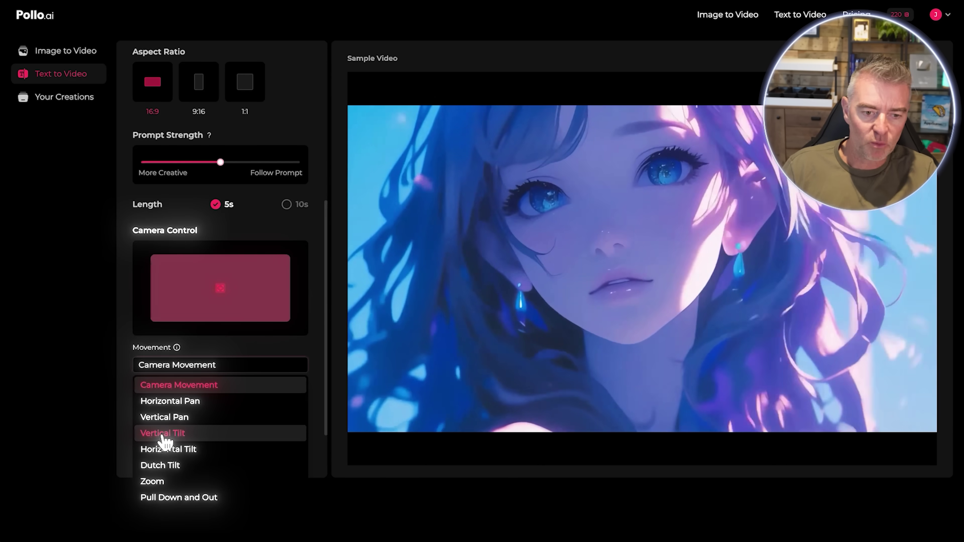
left_click(167, 483)
scroll(220, 169, "up", 8)
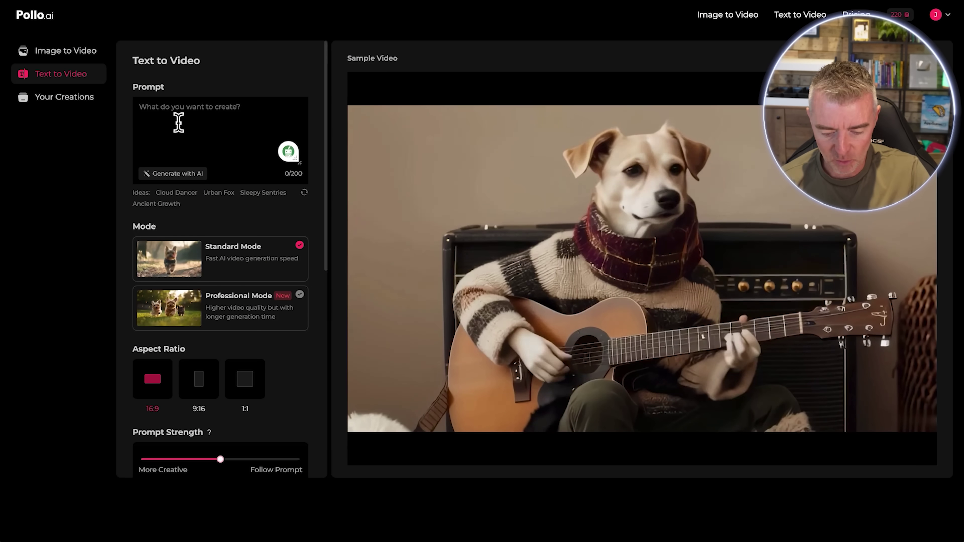
Write the prompt 'Create a video of a group of children going door-to-door doing trick or treat at Halloween.' and select it
left_click(178, 122)
type("Create a video")
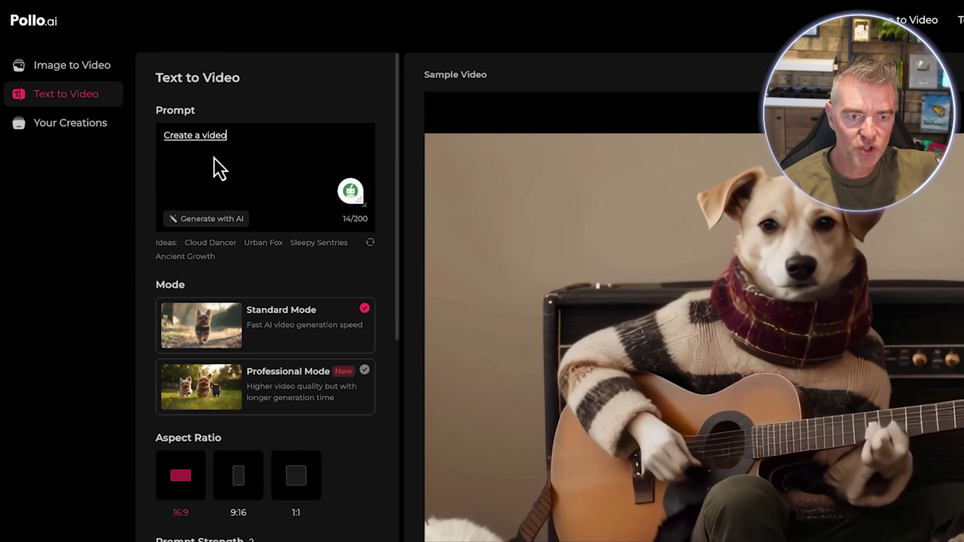
type(" of a group of children going to")
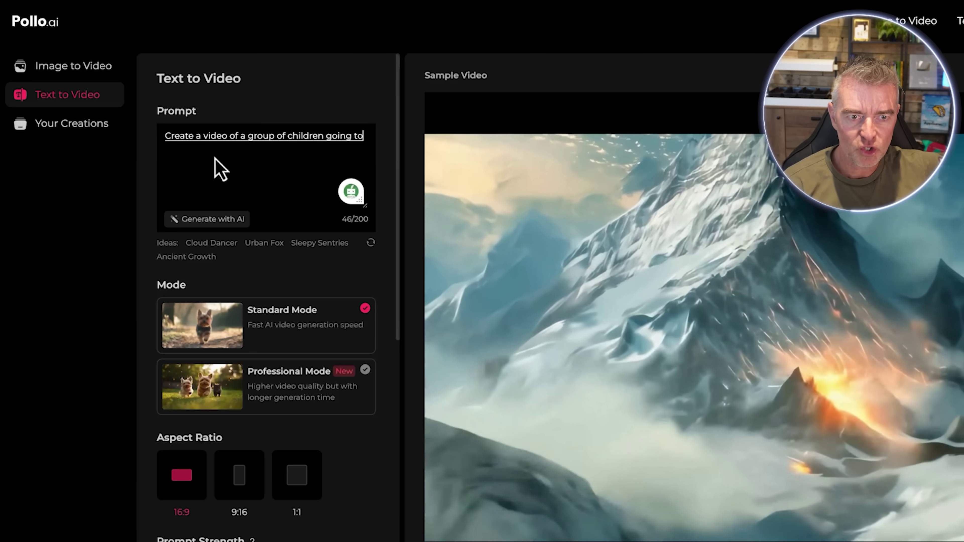
key("BackSpace")
key("BackSpace")
type("door-to-door doing trick or treat")
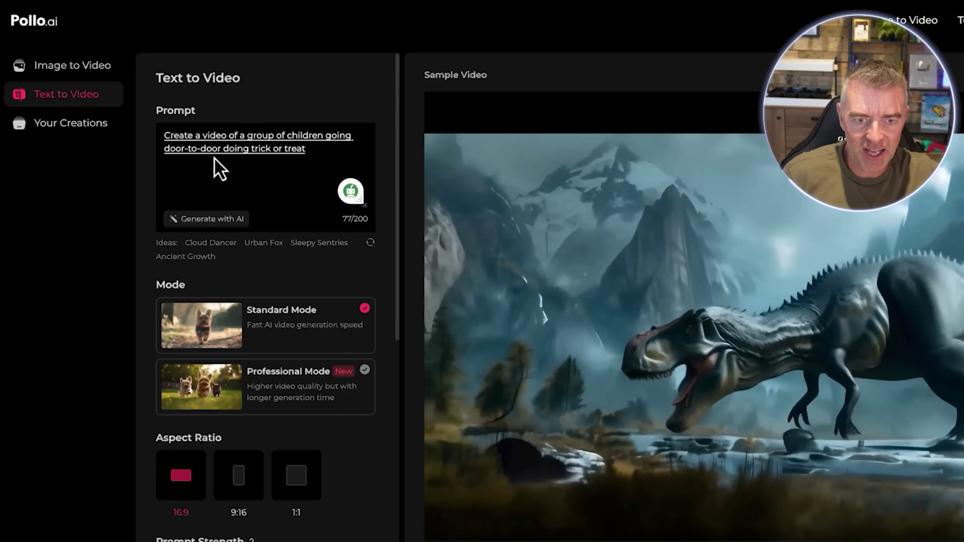
type(" at Halloween.")
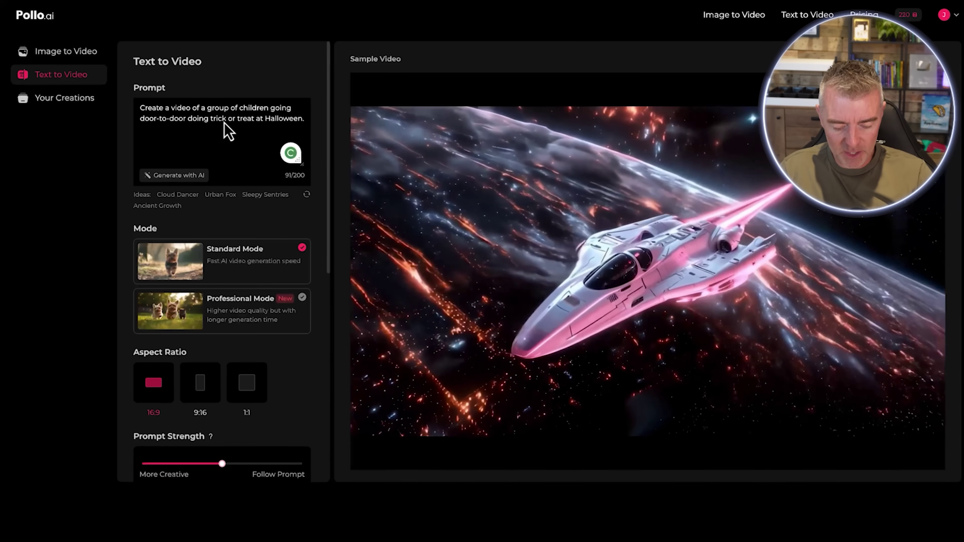
key("ctrl+a")
key("ctrl+c")
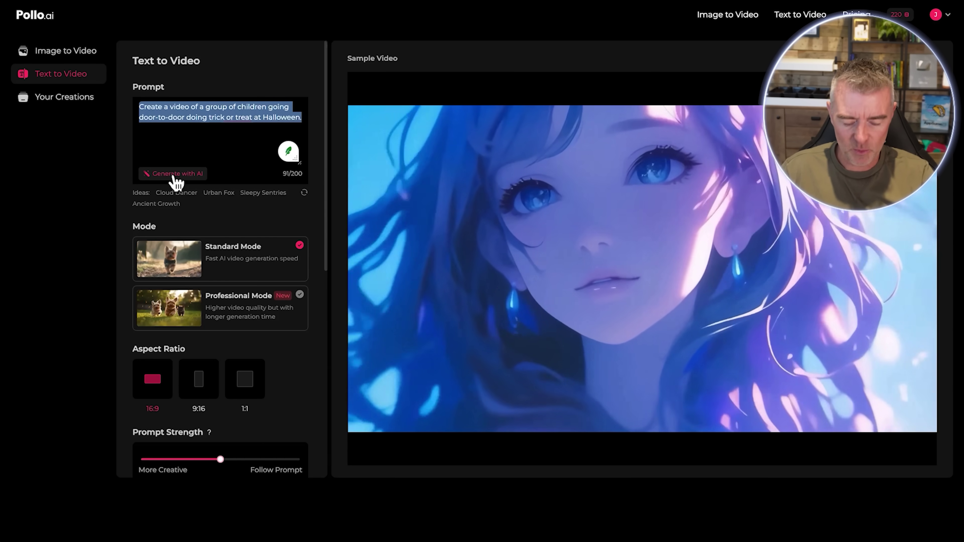
Replace the prompt with the first AI suggestion about costumed children knocking on doors on Halloween night
left_click(176, 176)
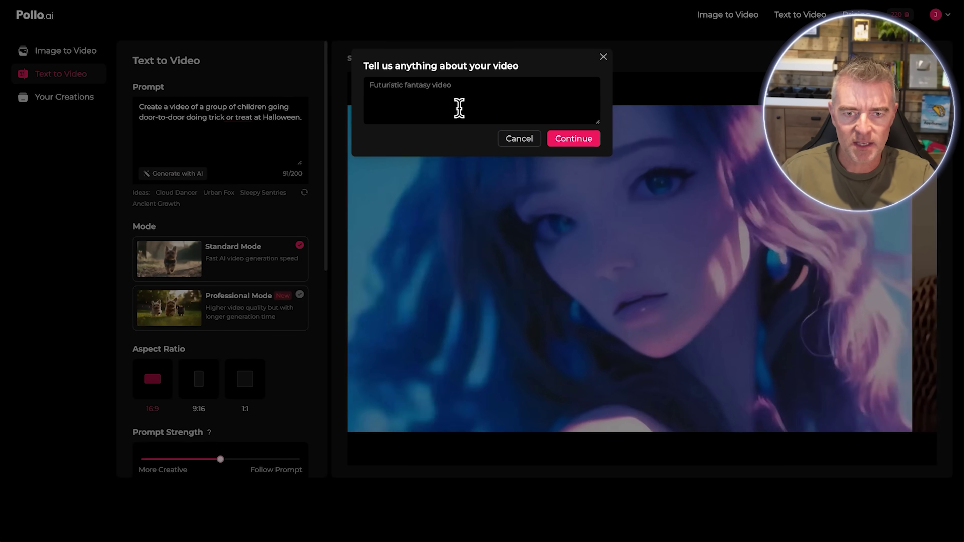
key("ctrl+v")
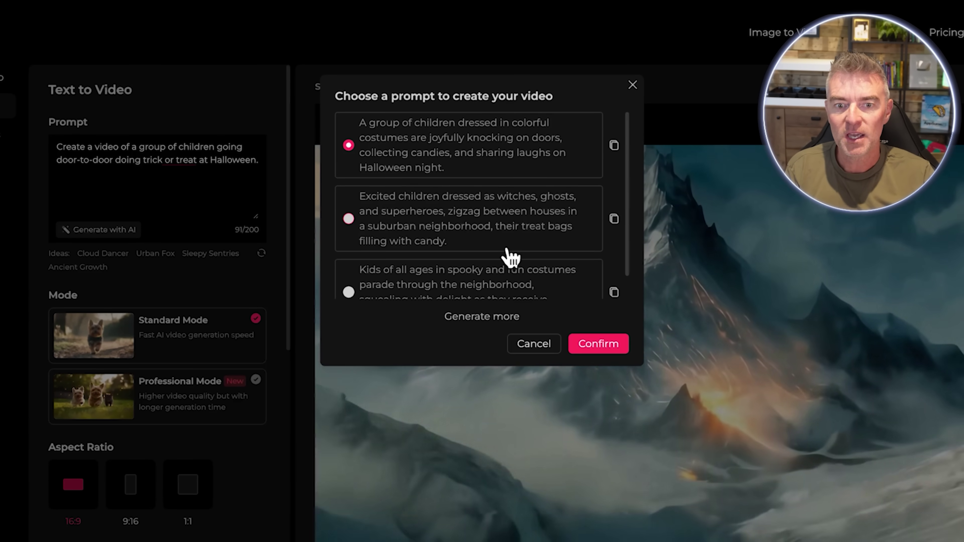
scroll(510, 256, "down", 1)
scroll(511, 228, "up", 1)
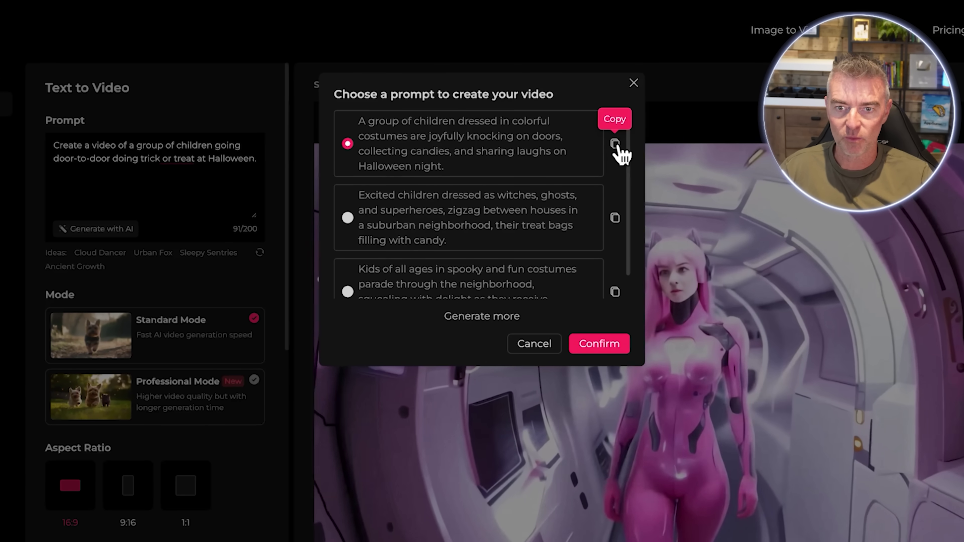
left_click(615, 143)
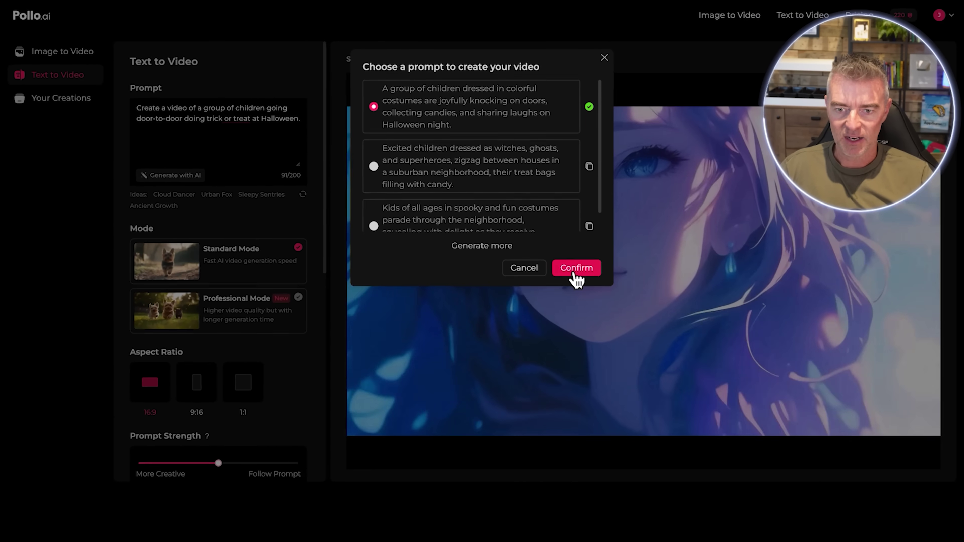
left_click(596, 331)
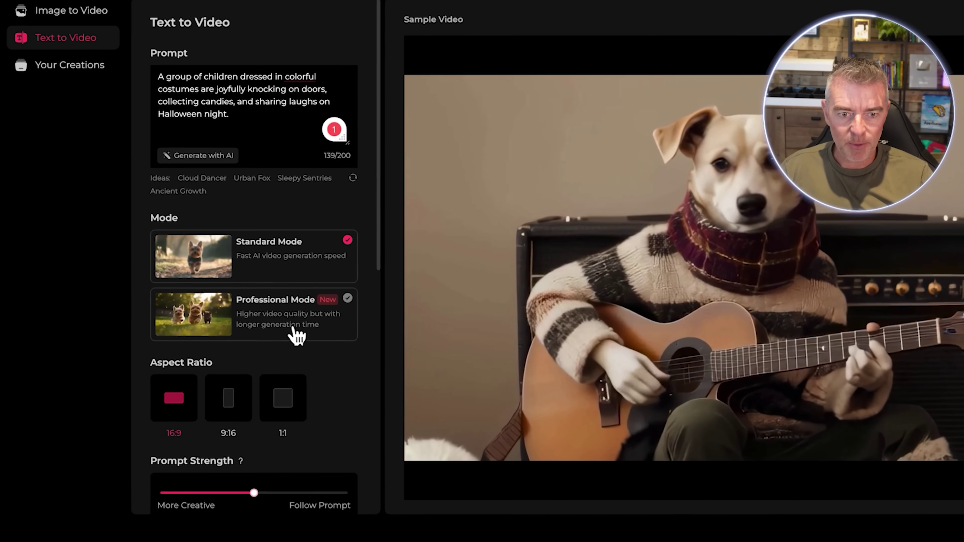
Choose Professional Mode, keeping the 16:9 ratio and the 50% Prompt Strength
left_click(256, 323)
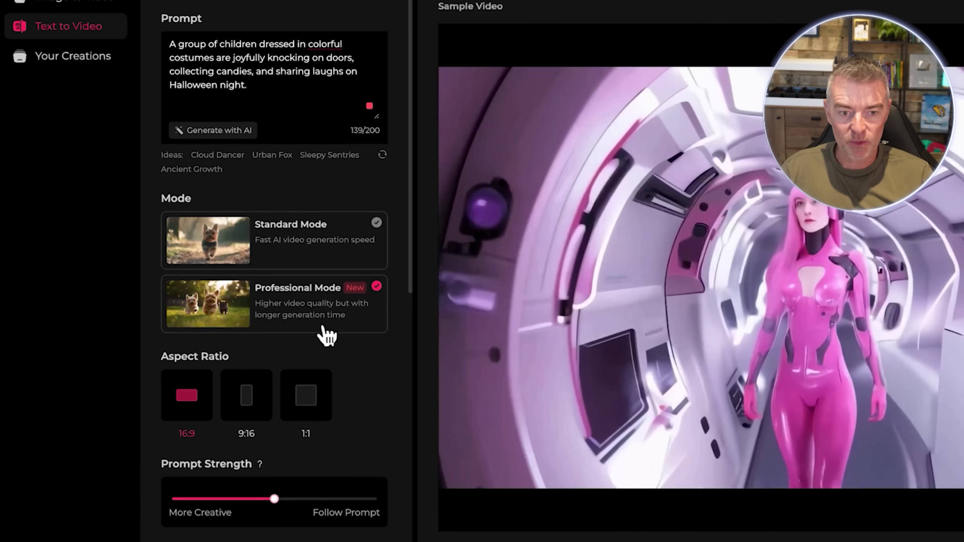
scroll(323, 338, "down", 3)
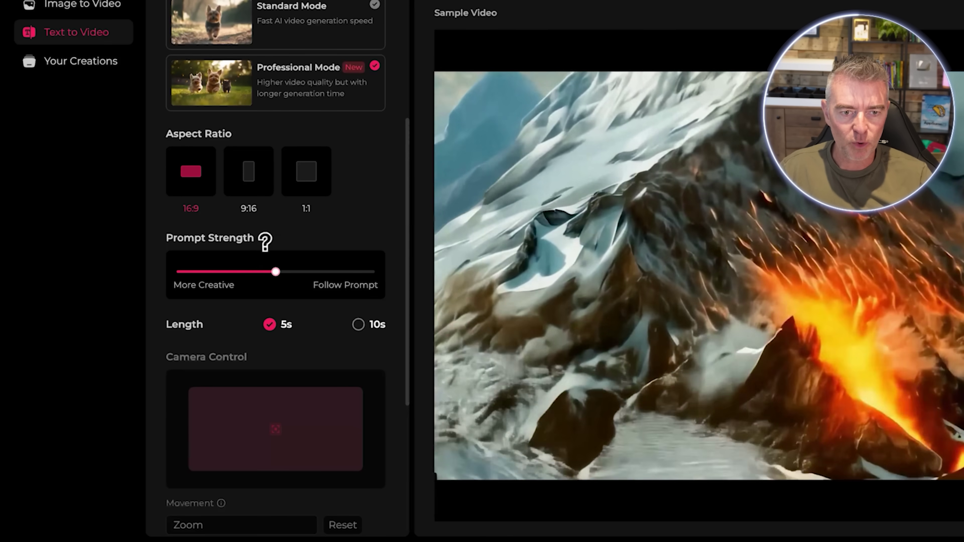
mouse_move(265, 242)
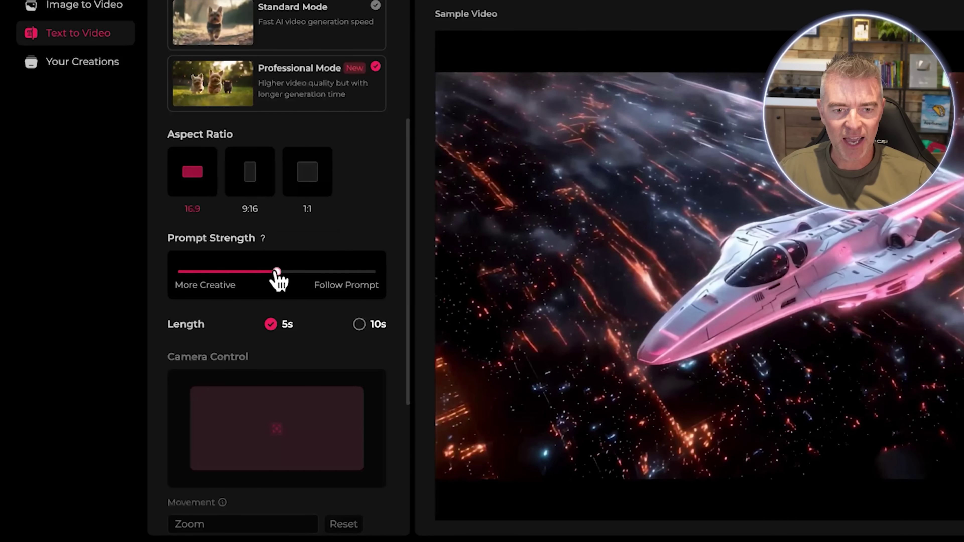
mouse_move(278, 274)
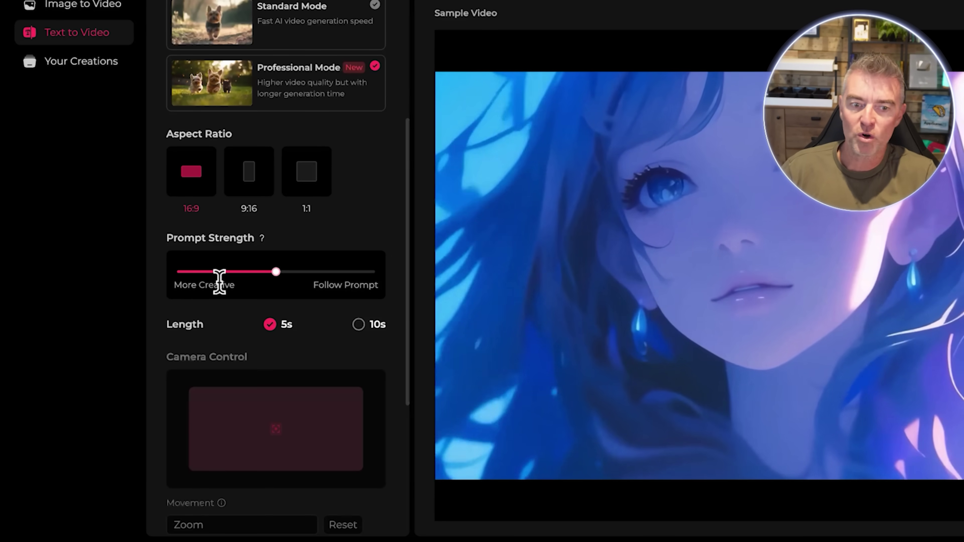
scroll(224, 300, "down", 4)
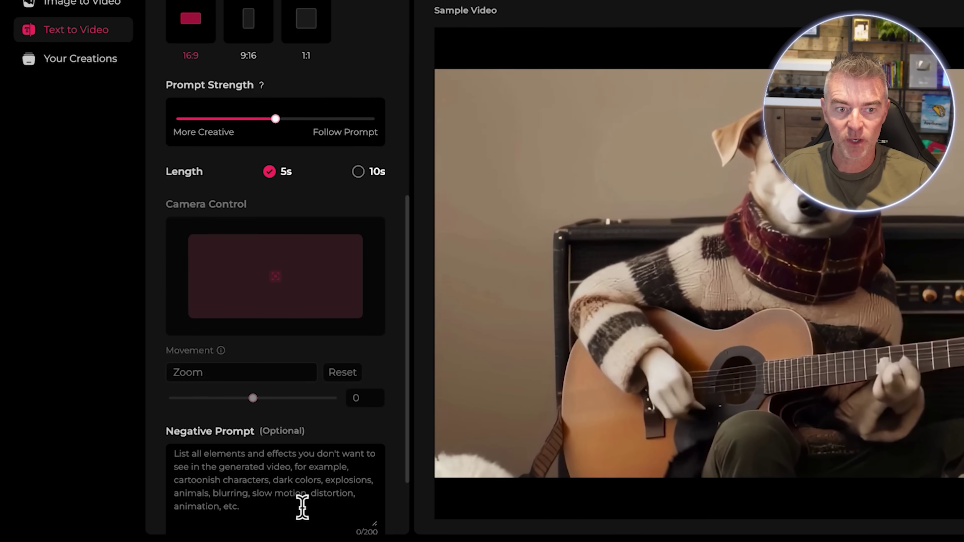
scroll(302, 507, "down", 3)
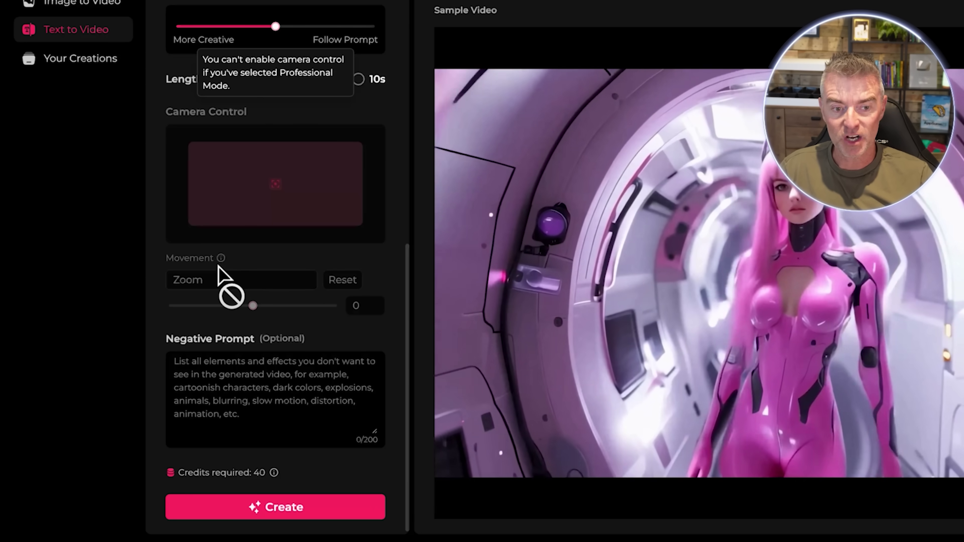
scroll(273, 323, "up", 5)
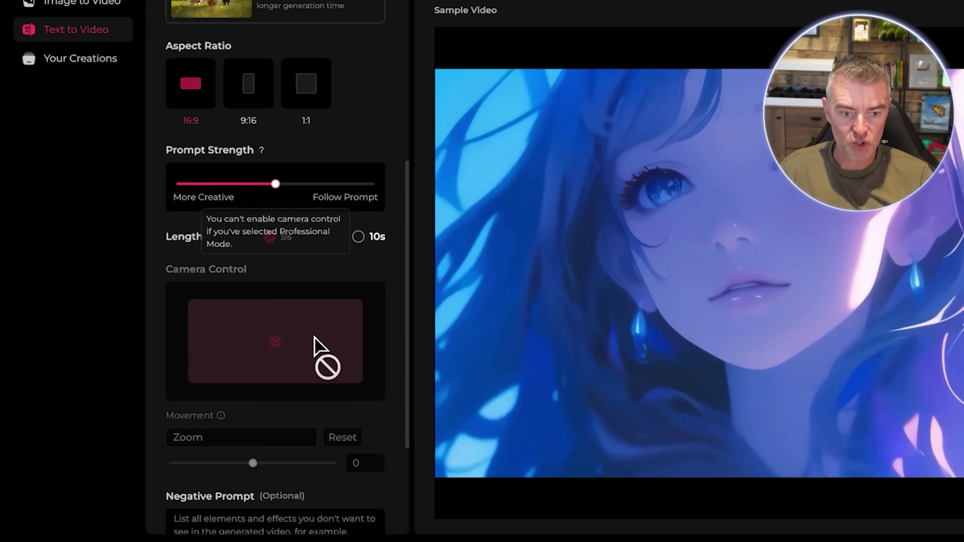
scroll(323, 361, "down", 5)
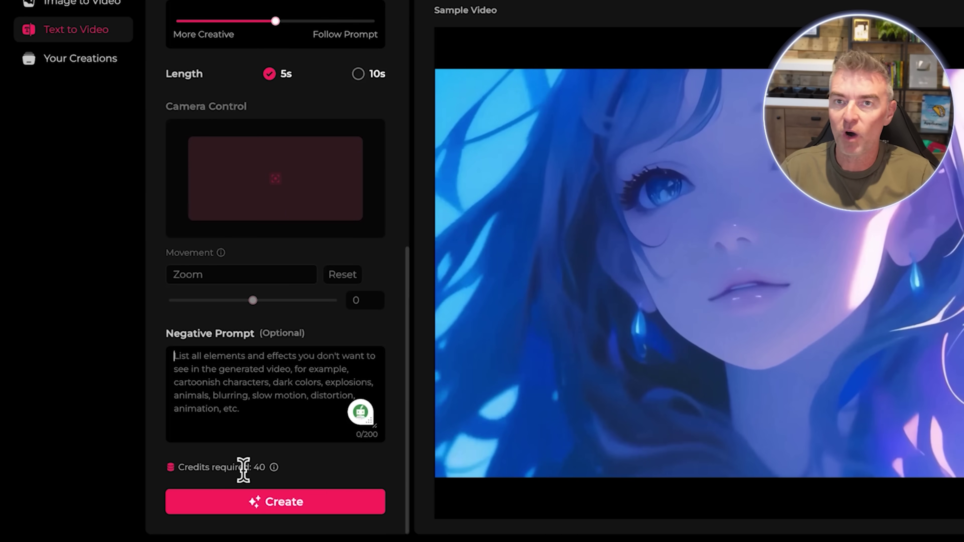
mouse_move(275, 468)
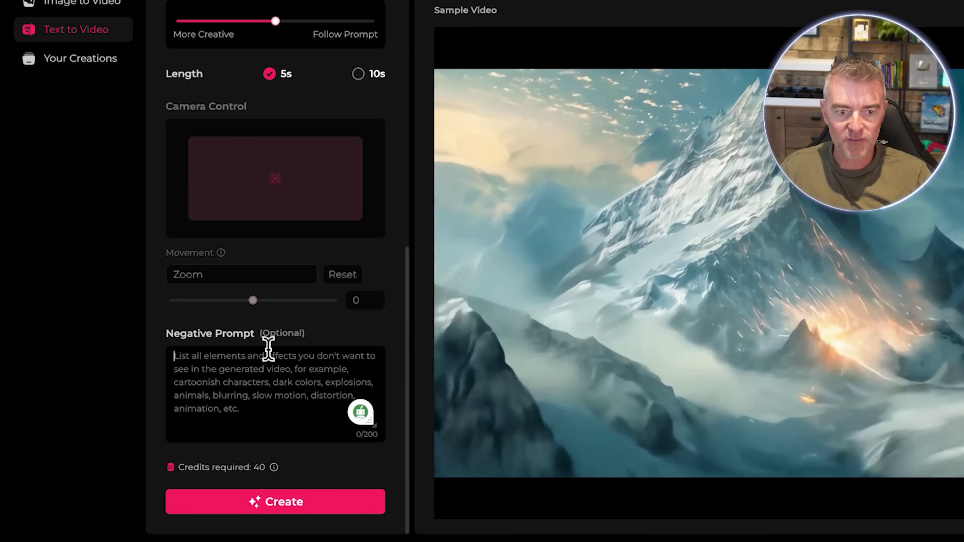
scroll(268, 349, "up", 10)
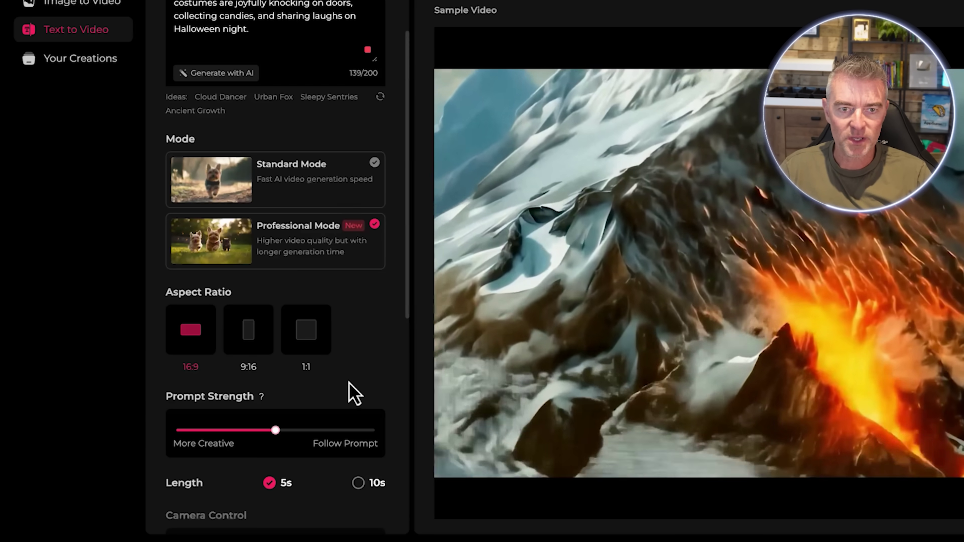
scroll(351, 388, "down", 10)
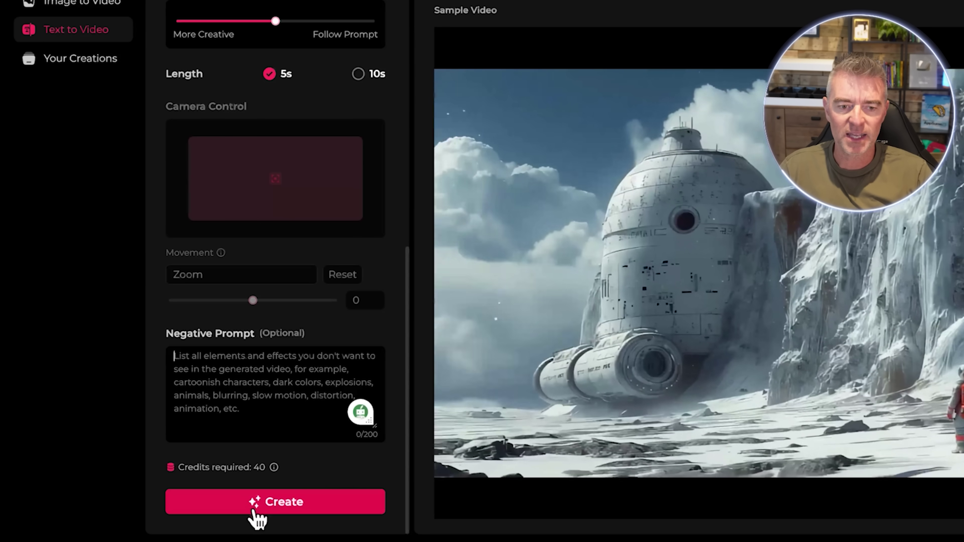
Generate the 5-second 16:9 clip of children trick-or-treating at Halloween
left_click(279, 512)
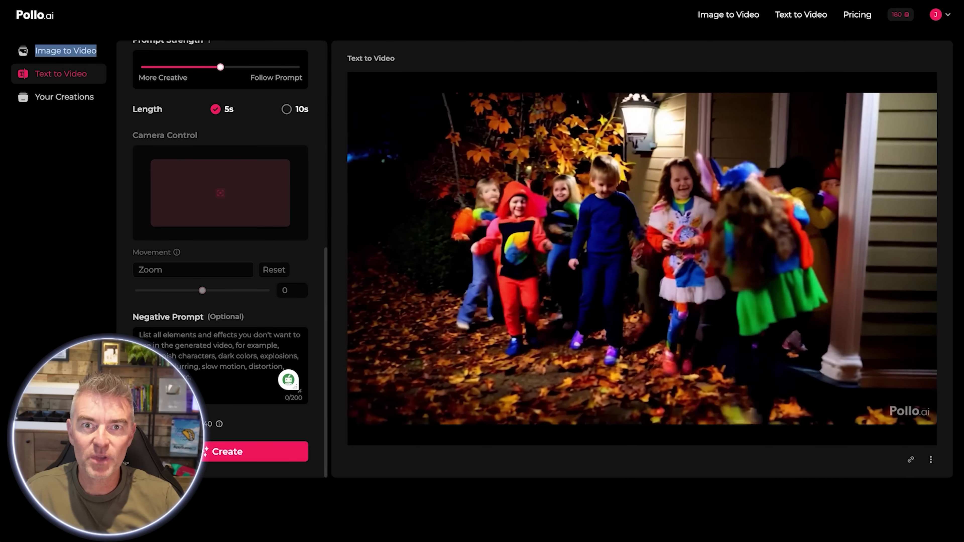
scroll(190, 276, "up", 10)
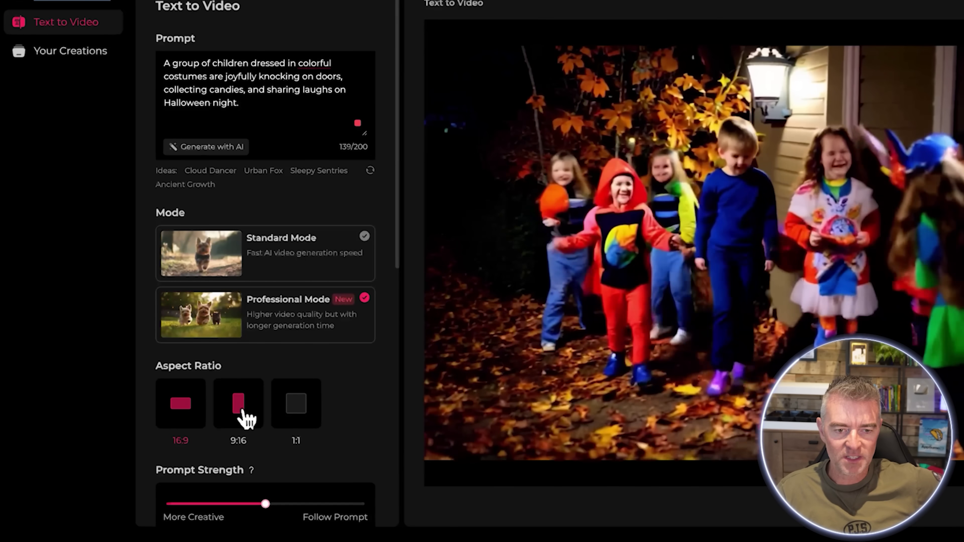
Set the 9:16 ratio and ask AI for prompts from 'One girl dressed up in halloween costume looking at camera smiling'
left_click(240, 411)
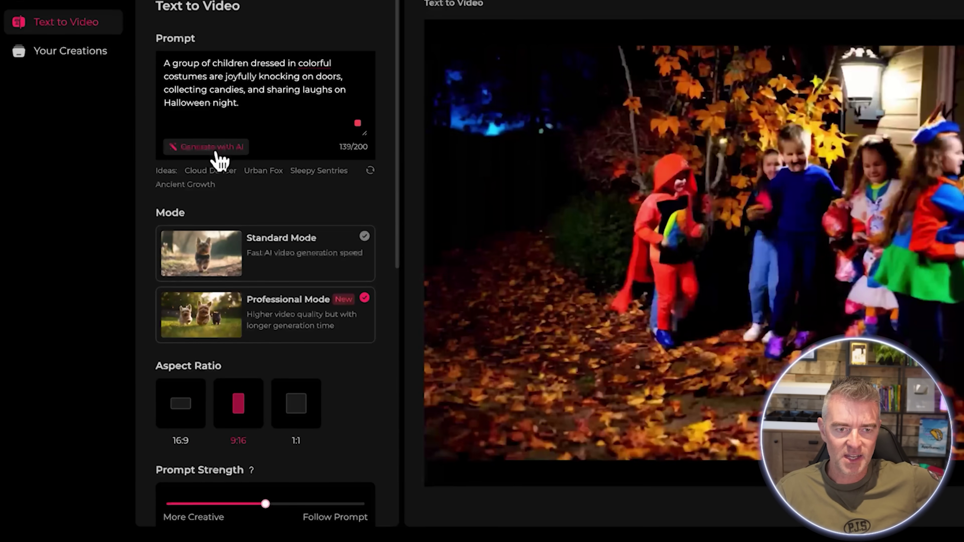
left_click(212, 148)
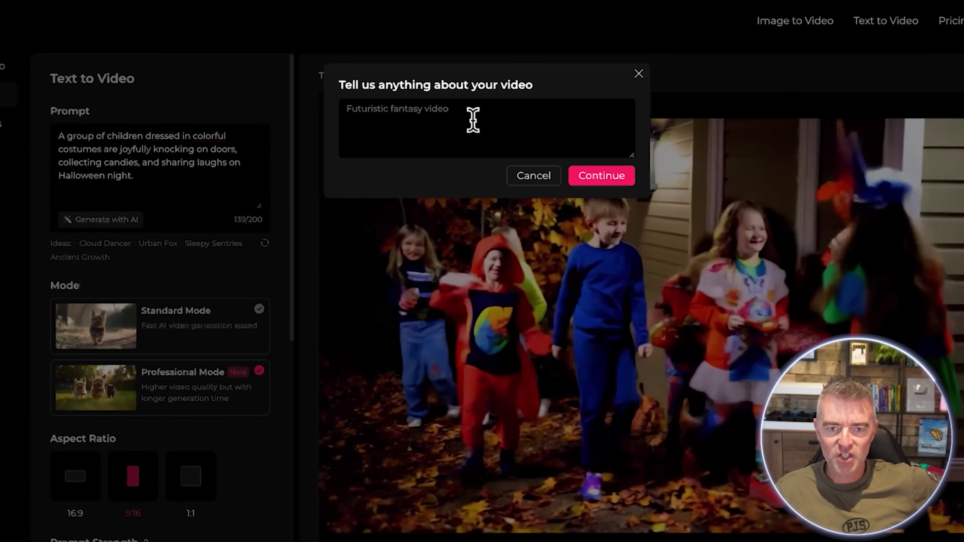
left_click(442, 119)
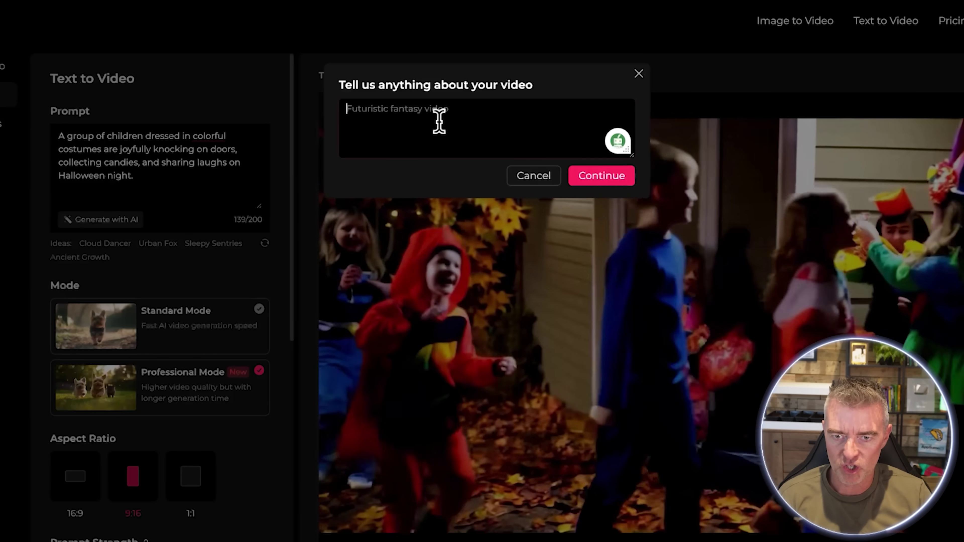
type("One gi")
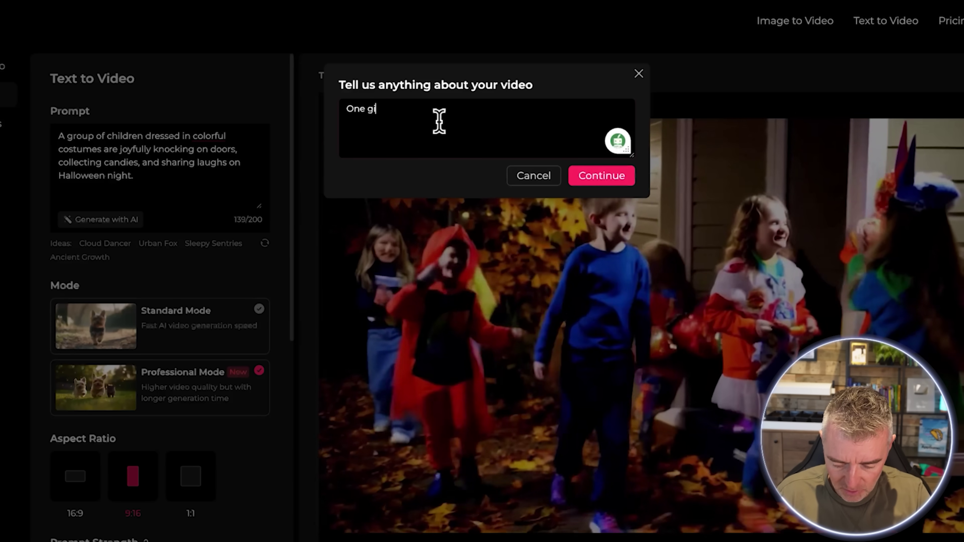
type("rl dressed up in h")
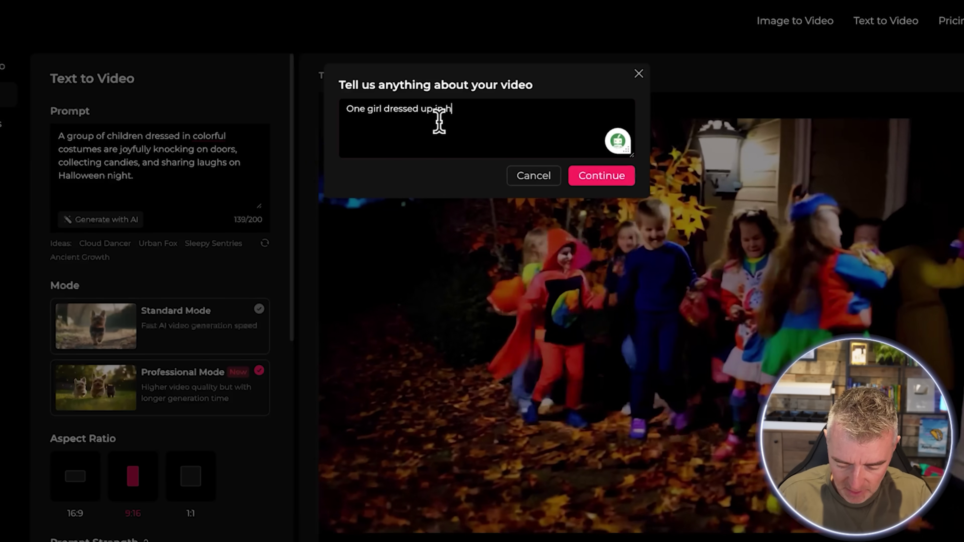
type("alloween cos")
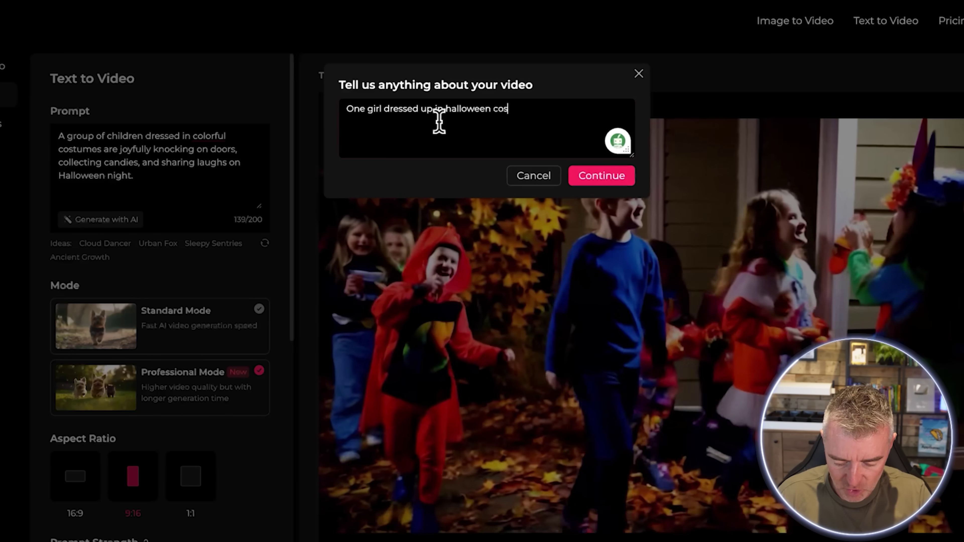
type("tume looking at ca")
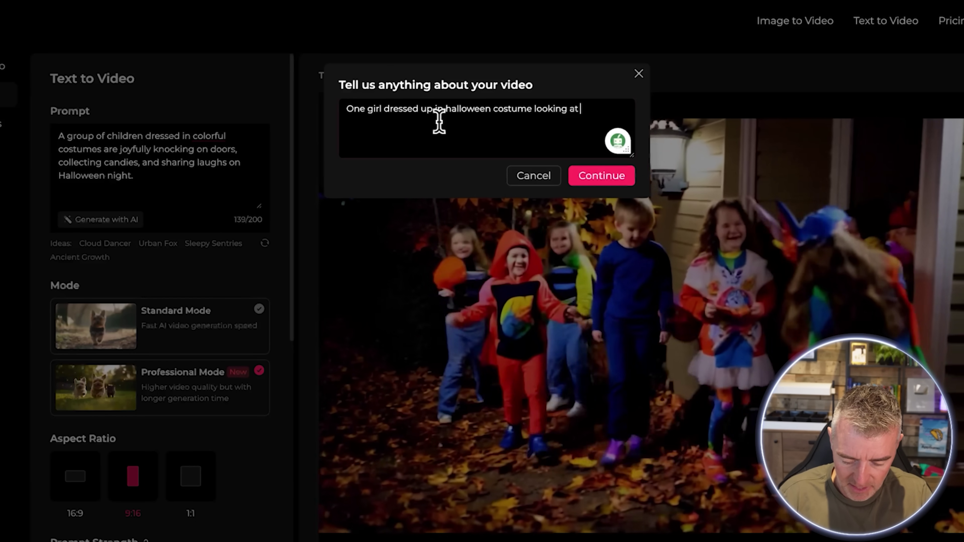
type("mera smiling")
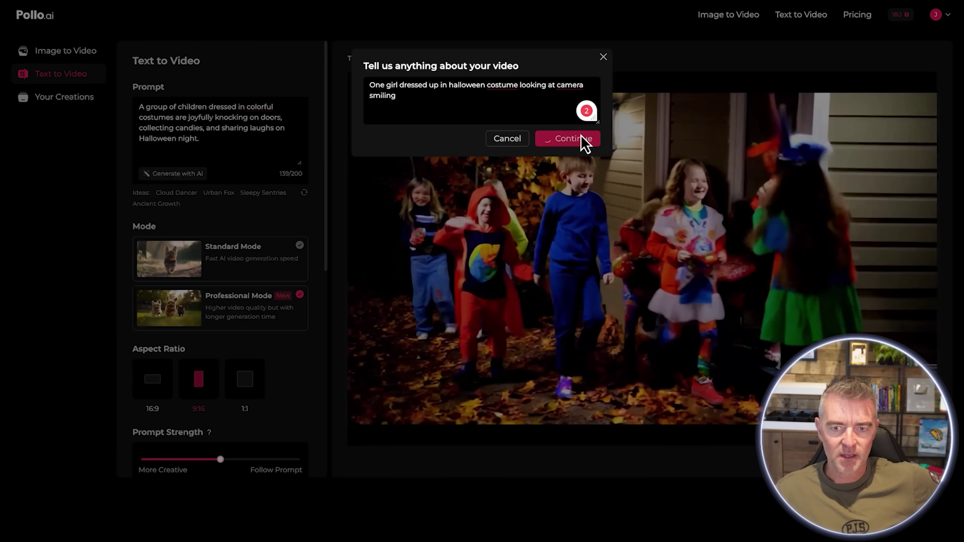
left_click(607, 176)
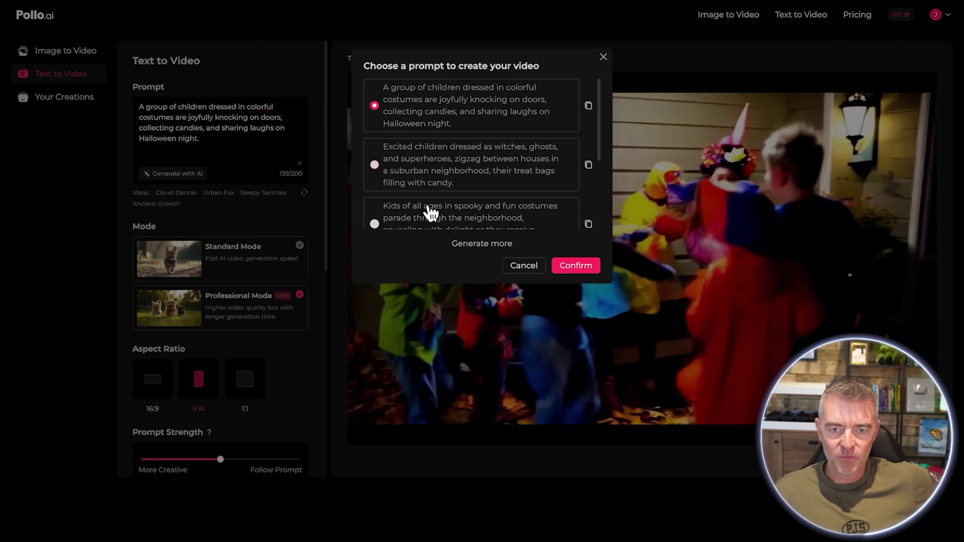
Use the suggestion 'A girl in a creative Halloween costume smiles confidently at the camera.' as the prompt
scroll(471, 190, "down", 3)
left_click(467, 157)
left_click(586, 273)
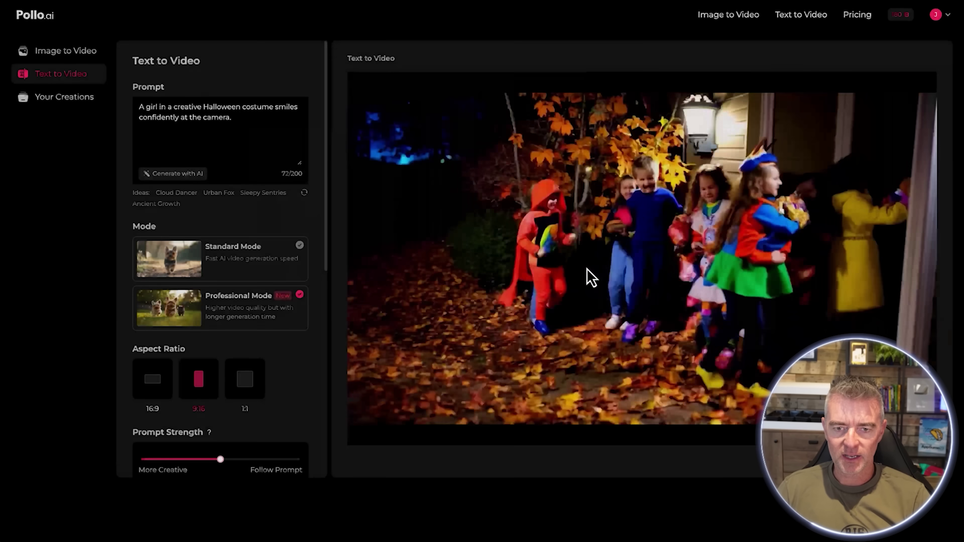
scroll(251, 403, "down", 5)
scroll(250, 418, "down", 5)
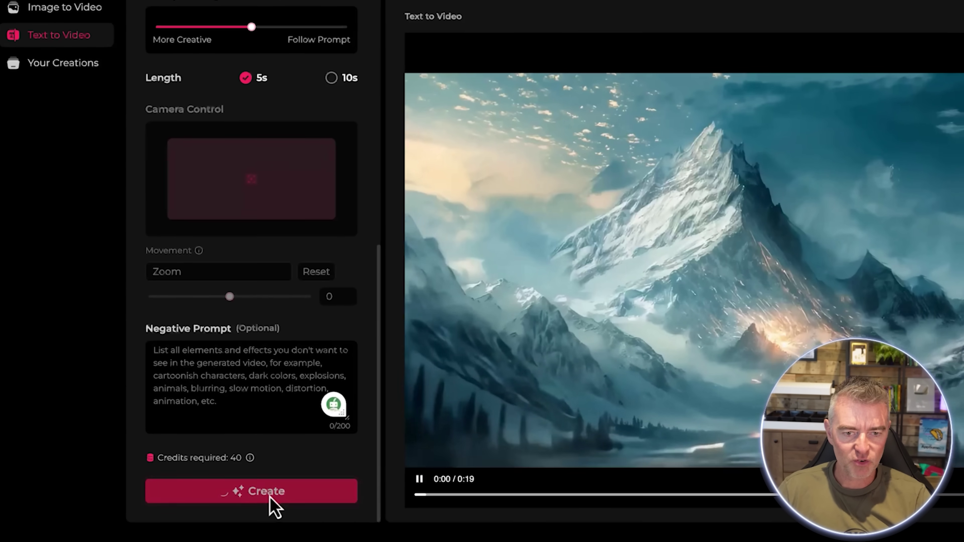
Generate the 9:16 portrait clip of the smiling girl in a Halloween costume
left_click(248, 471)
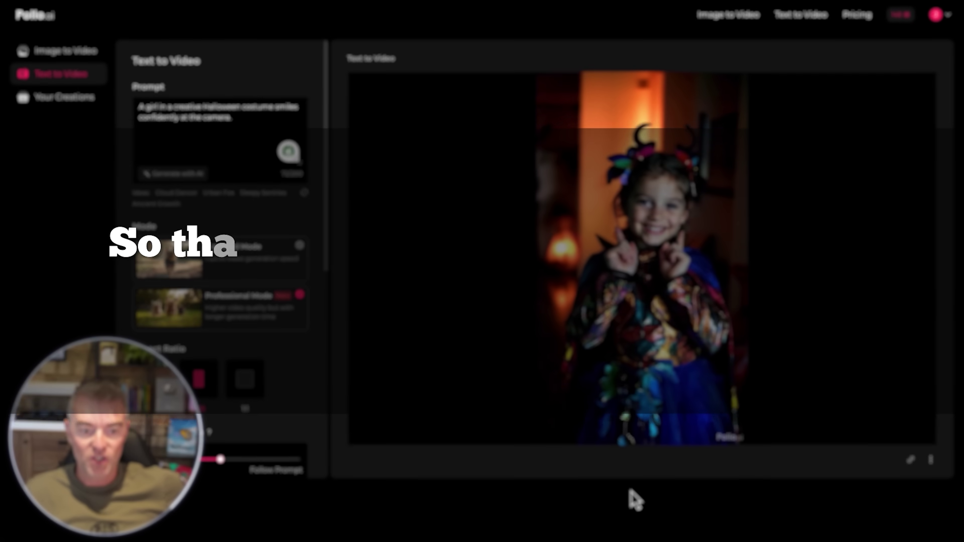
scroll(260, 334, "down", 4)
scroll(258, 330, "down", 4)
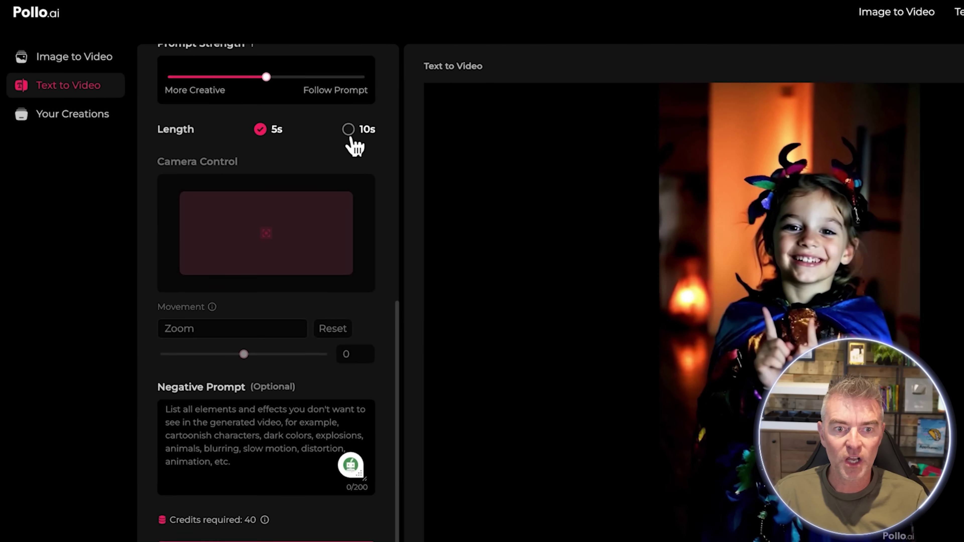
Scroll the page back up to the empty Image to Video form in Standard Mode
mouse_move(377, 254)
scroll(376, 250, "up", 7)
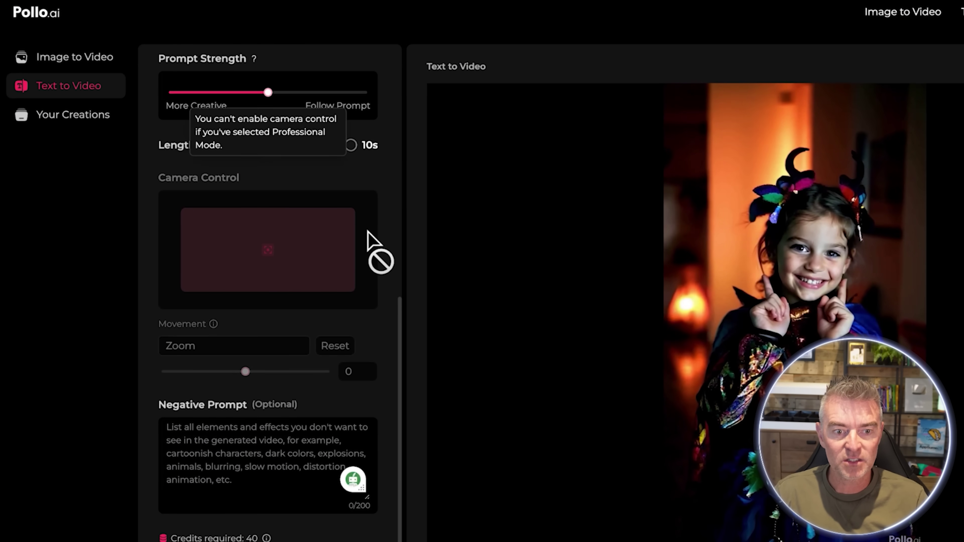
scroll(372, 243, "up", 5)
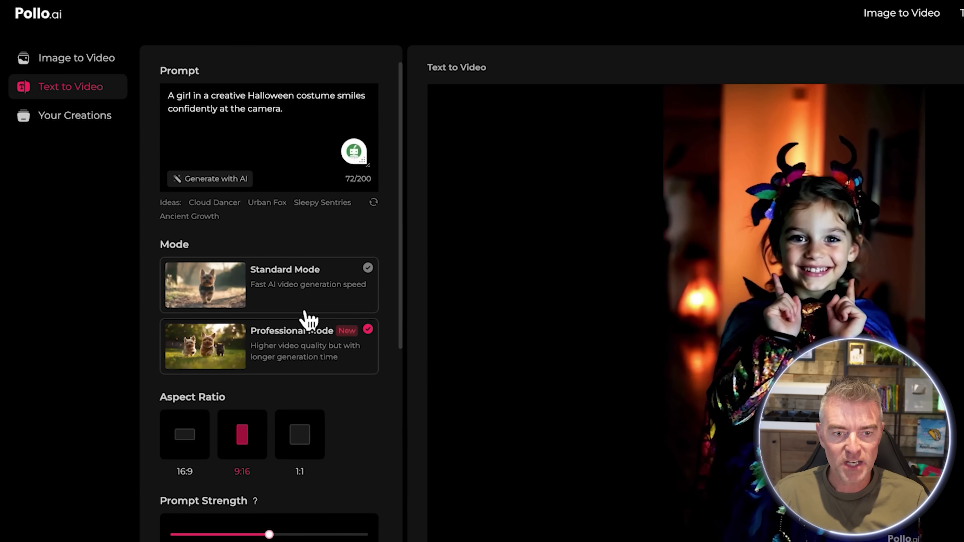
scroll(362, 391, "down", 10)
mouse_move(264, 328)
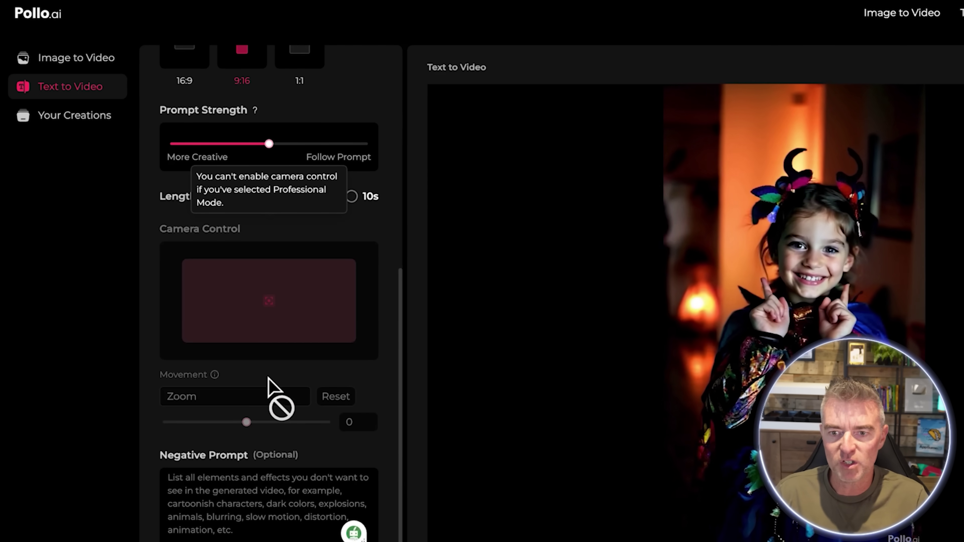
scroll(269, 384, "up", 10)
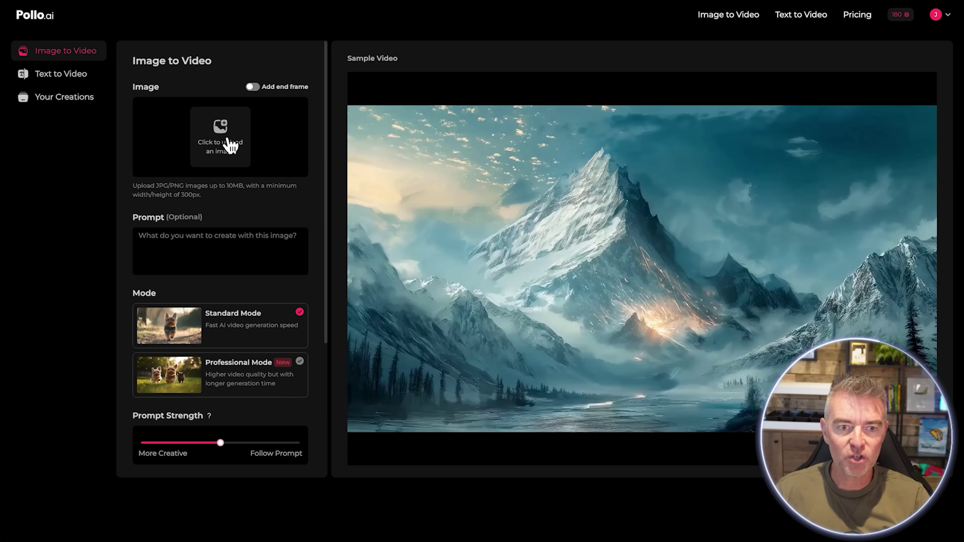
Upload the family JPG from Downloads as the starting image
left_click(230, 145)
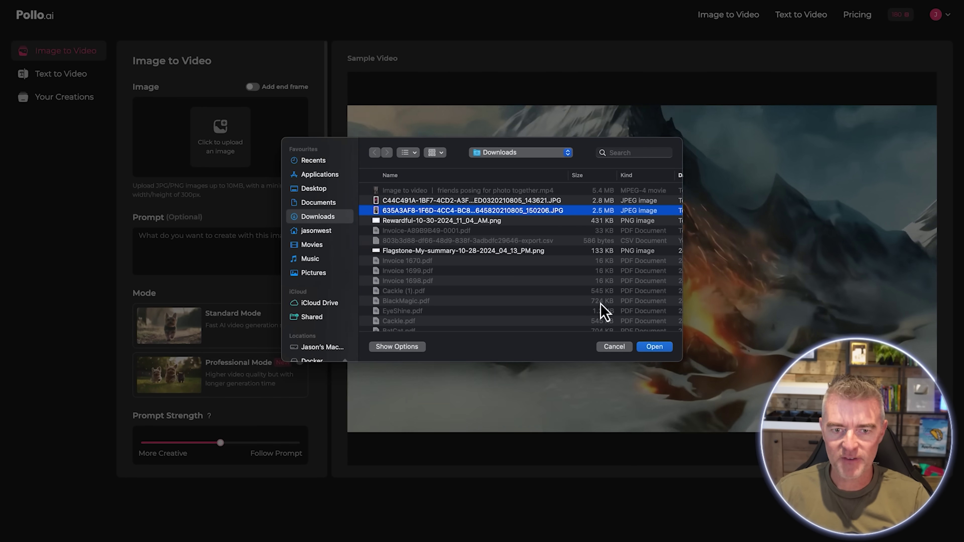
left_click(665, 348)
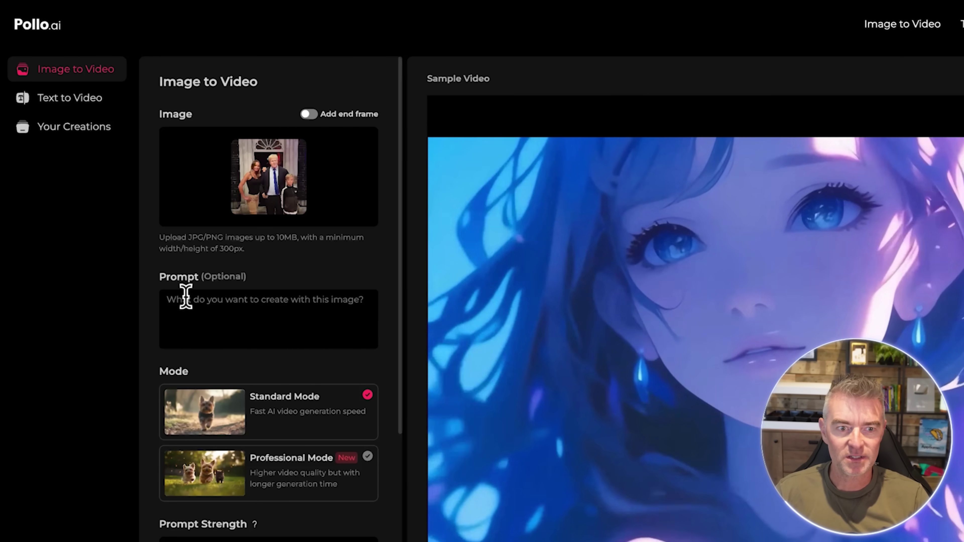
Enter the prompt 'A group of people all having fun together posing for a photograph.'
mouse_move(254, 194)
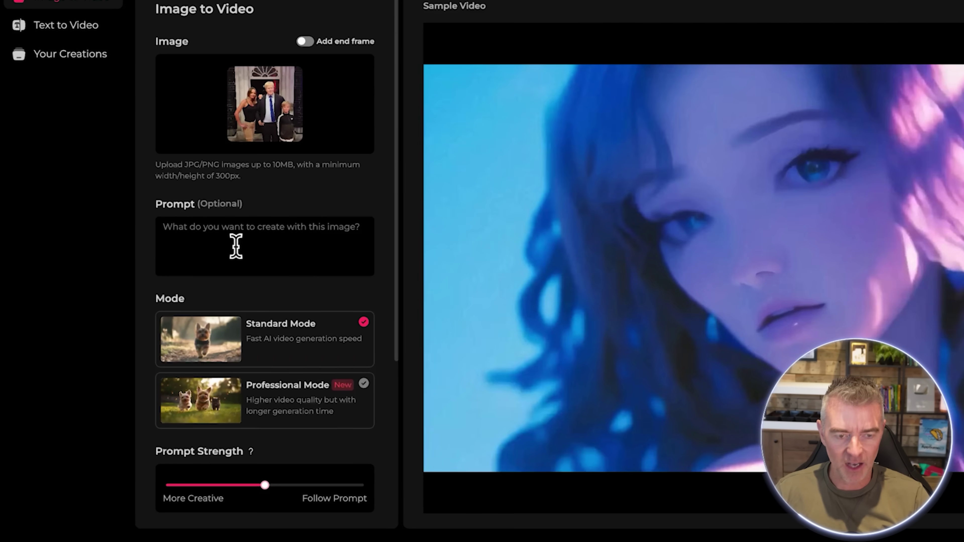
left_click(225, 249)
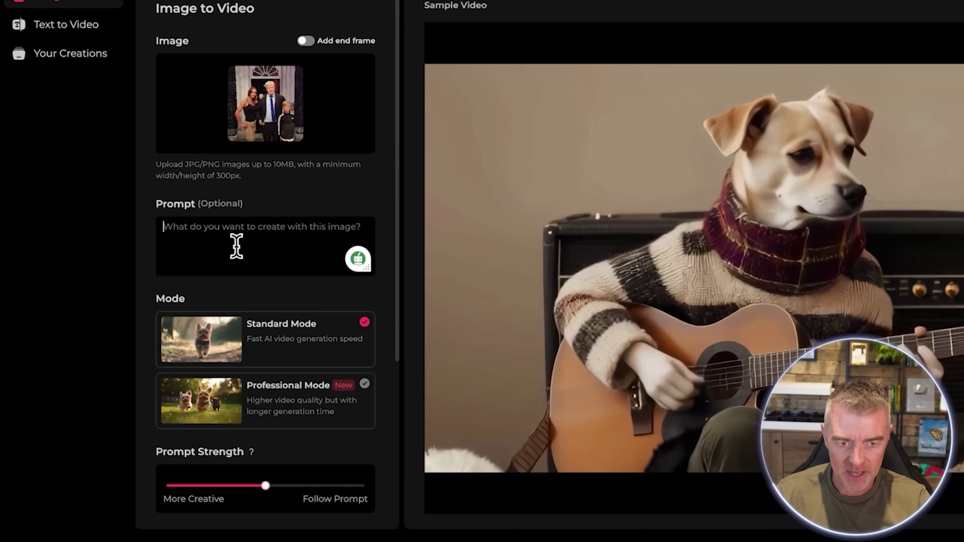
type("A group of people")
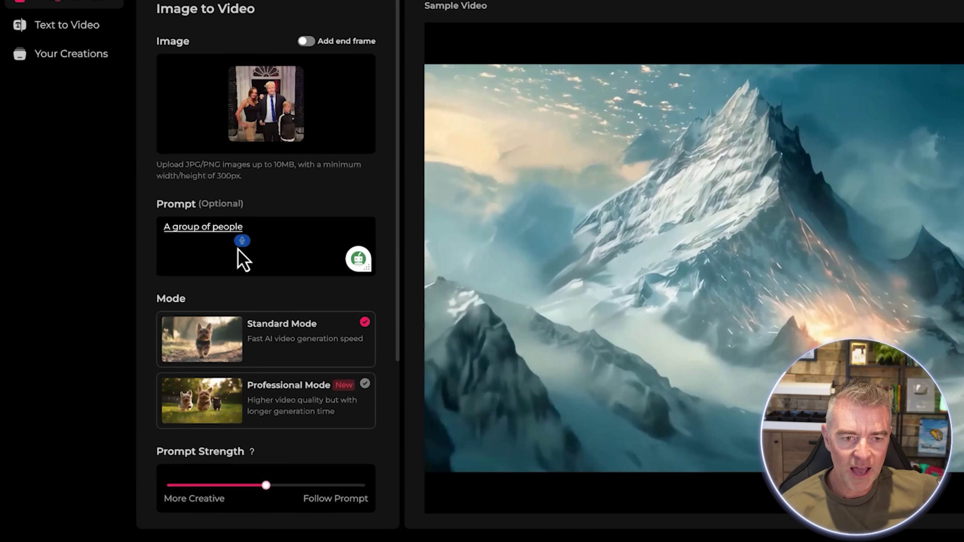
type(" all having fun together posi")
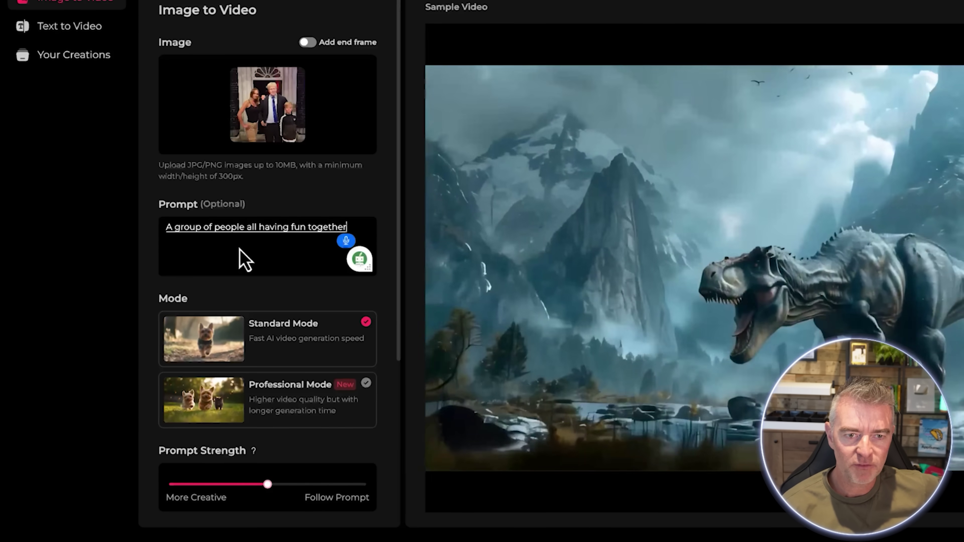
type("ng for a photograph.")
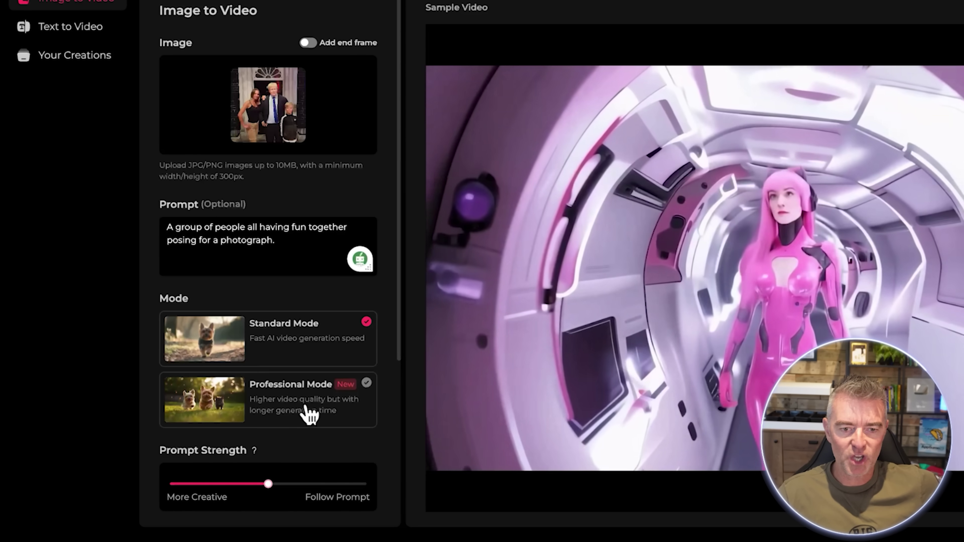
Switch to Professional Mode and lower the prompt strength from 50% to 45%
left_click(313, 414)
scroll(309, 406, "down", 5)
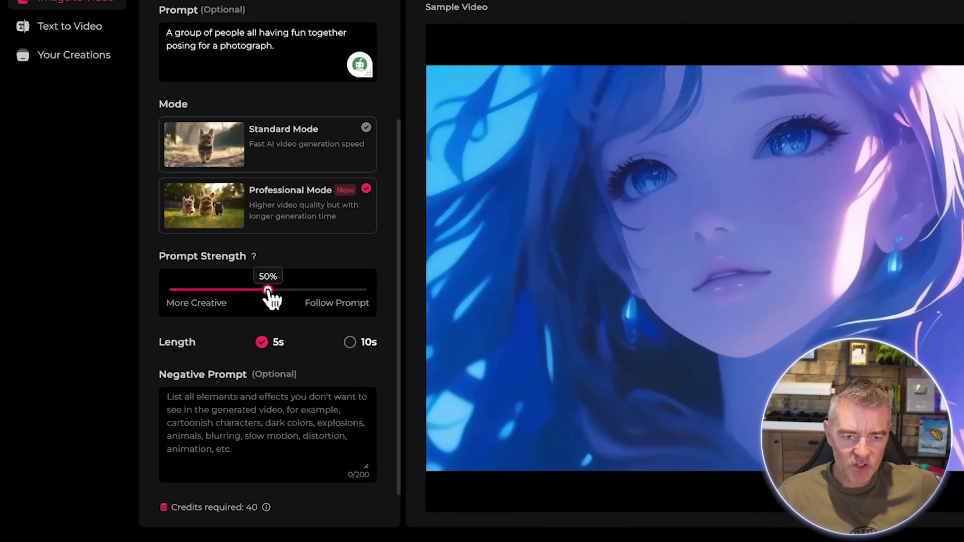
left_click_drag(268, 289, 247, 291)
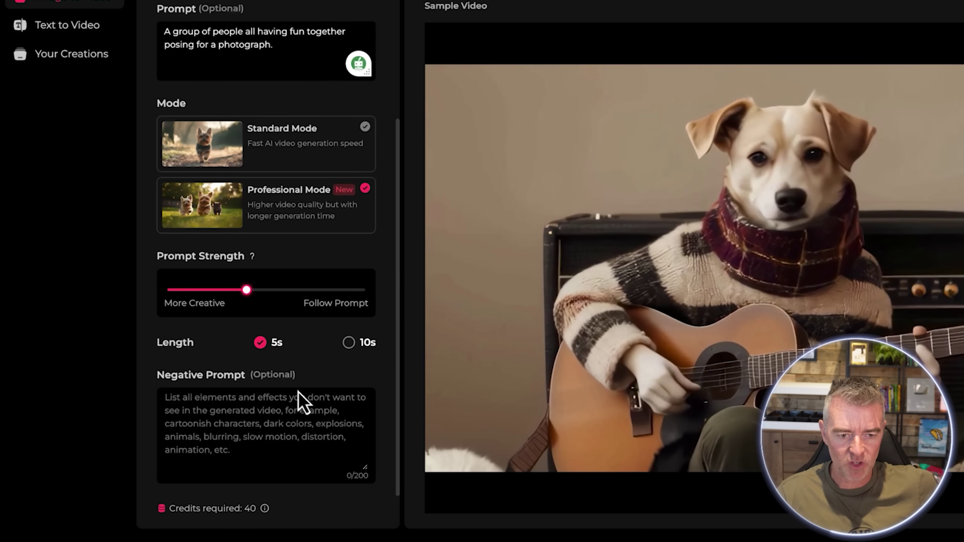
scroll(300, 395, "down", 1)
scroll(243, 395, "up", 6)
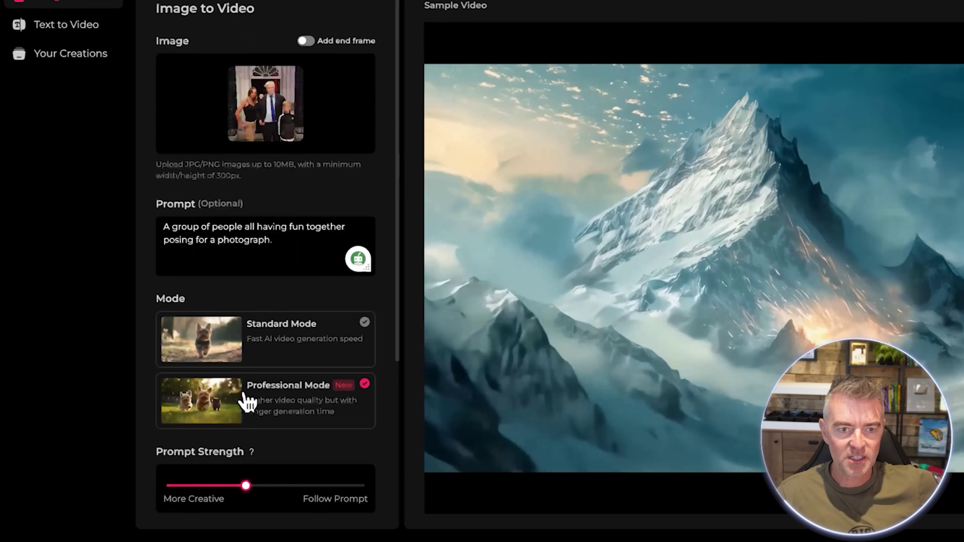
scroll(249, 426, "up", 1)
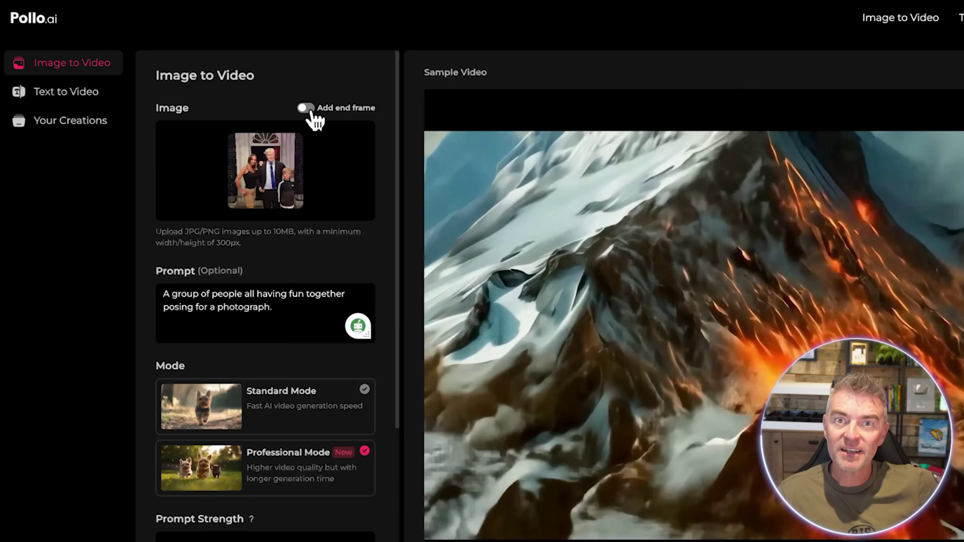
Turn on Add end frame and upload the second JPG from Downloads as the final frame
left_click(309, 110)
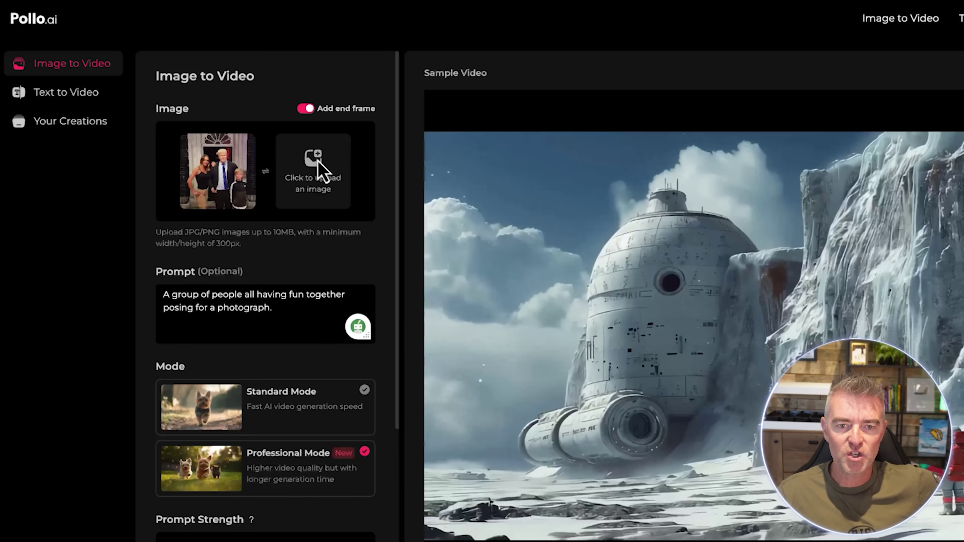
left_click(317, 168)
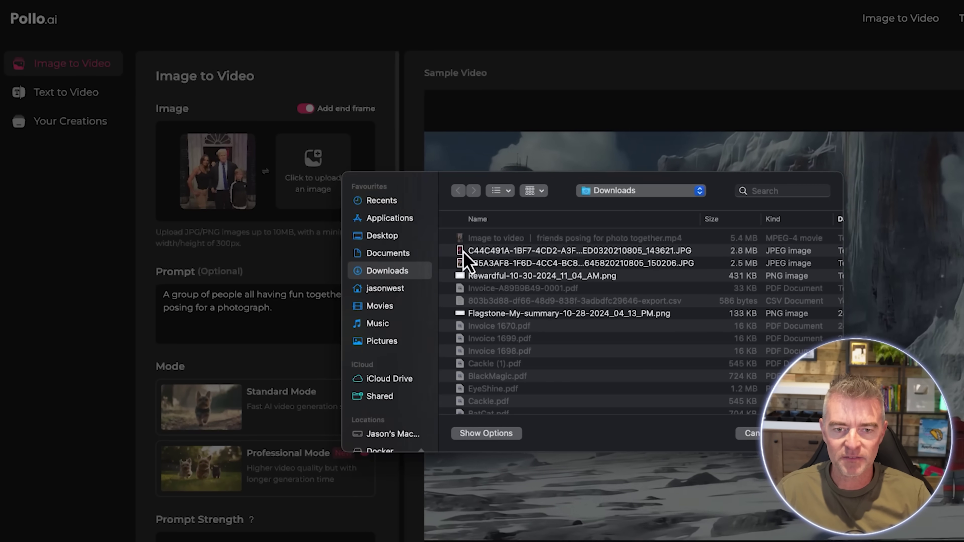
left_click(471, 264)
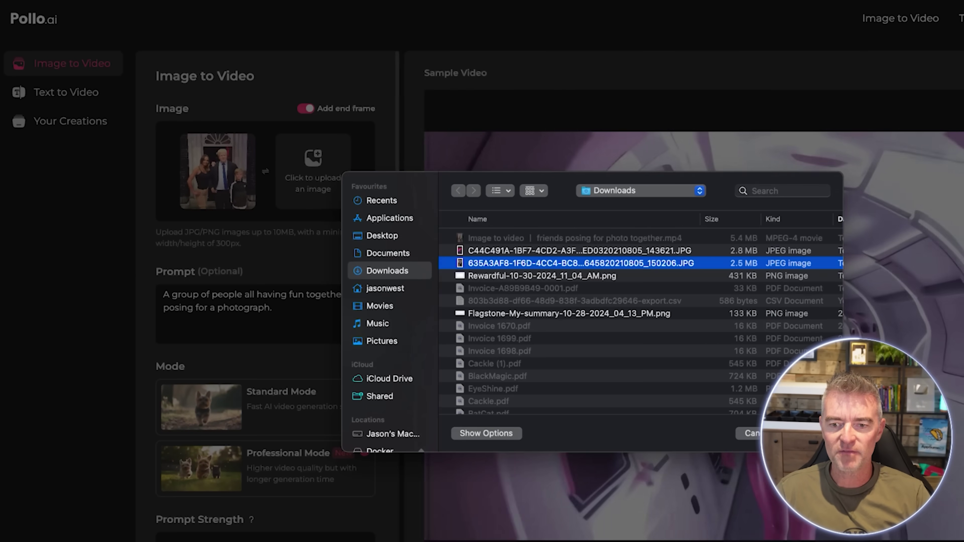
key("Return")
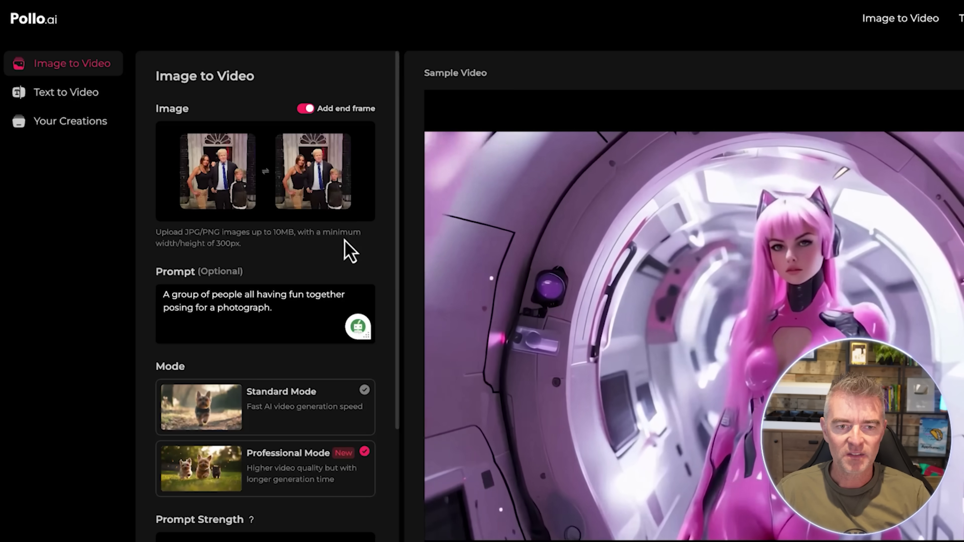
mouse_move(198, 192)
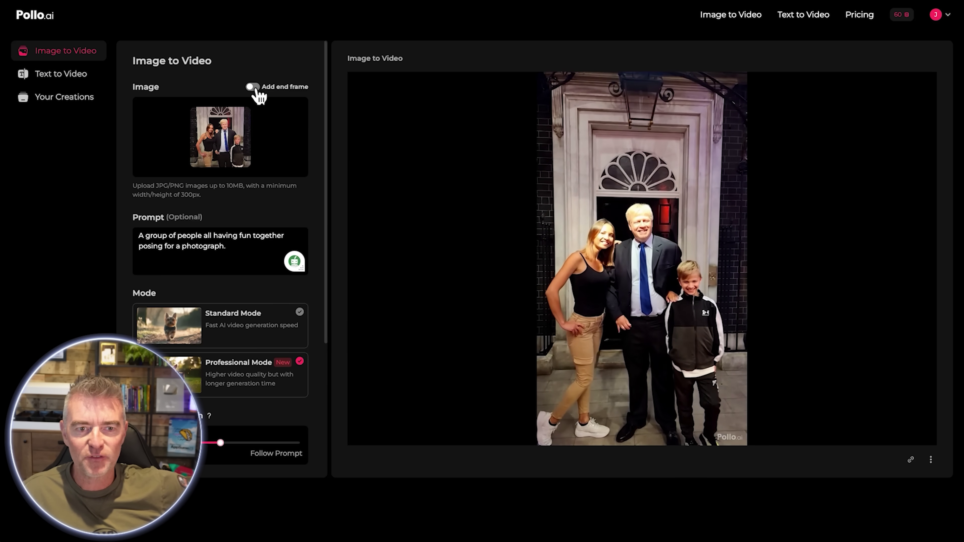
Wait for the 5-second clip of the three people in the doorway to finish generating
mouse_move(232, 142)
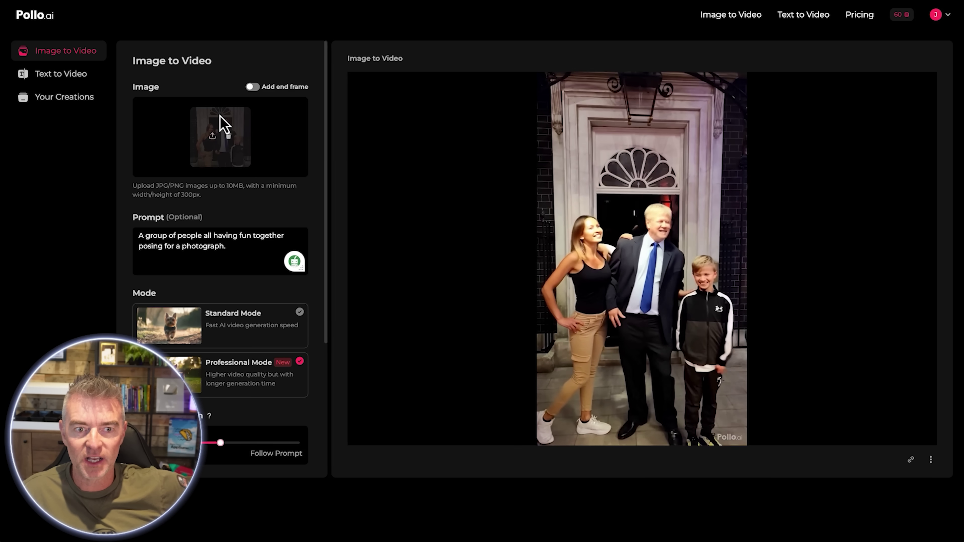
mouse_move(293, 269)
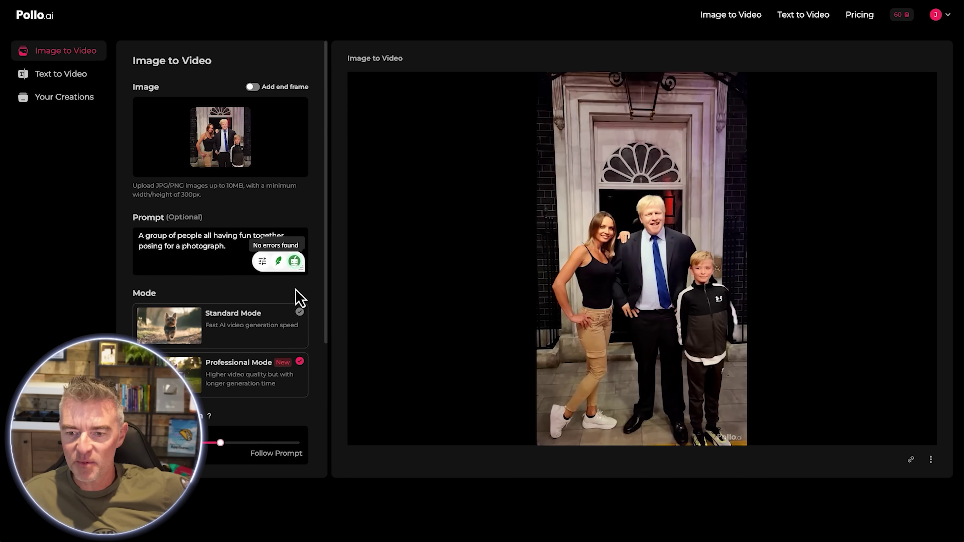
left_click(931, 460)
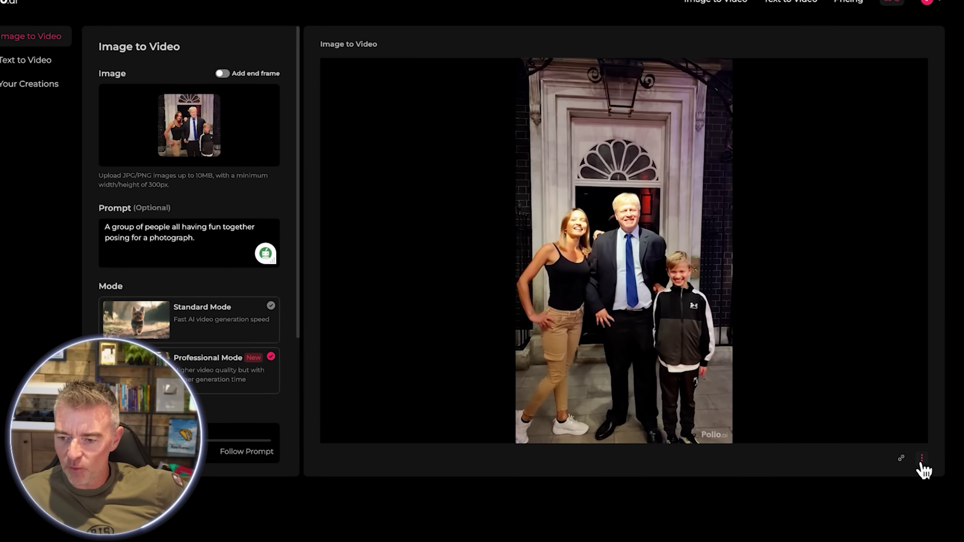
left_click(920, 457)
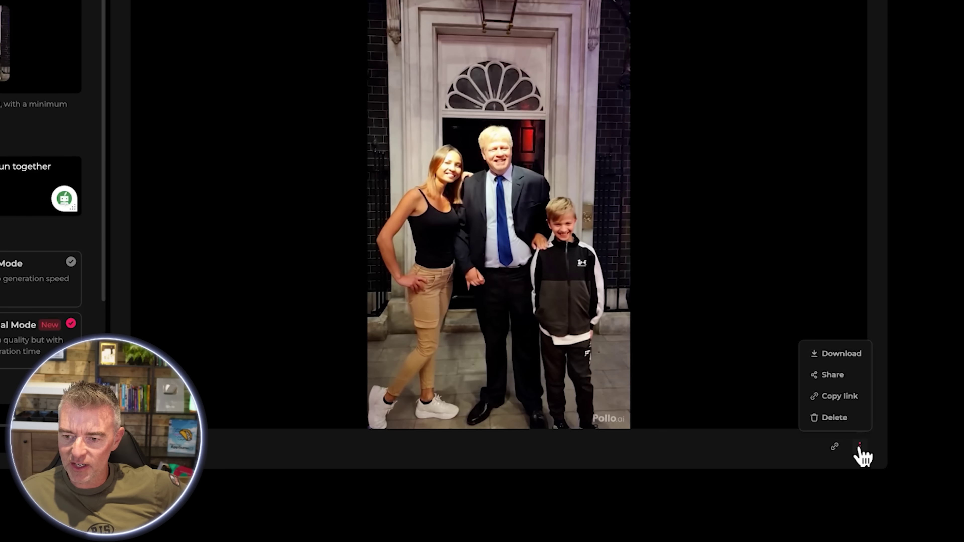
mouse_move(832, 367)
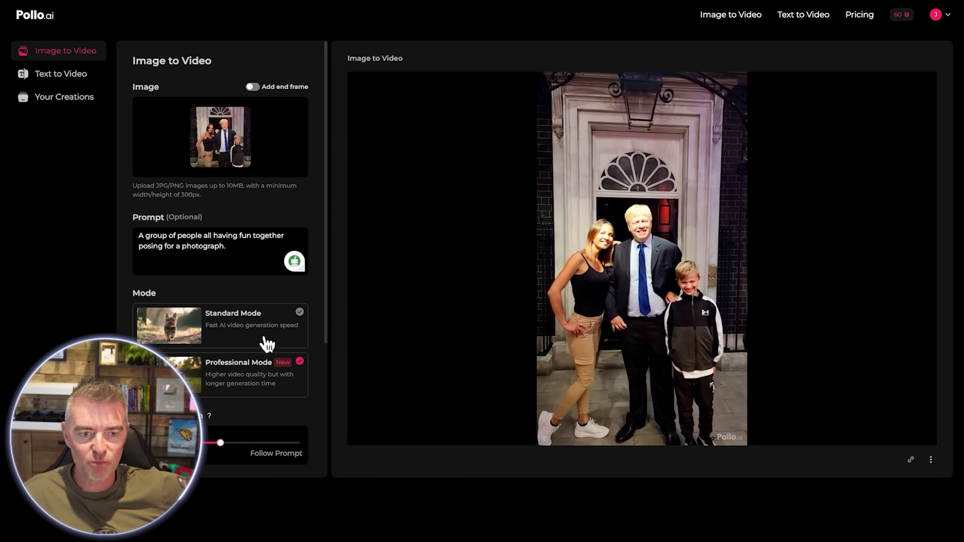
Select the entire group-photo prompt text in the Prompt box
left_click_drag(233, 247, 129, 236)
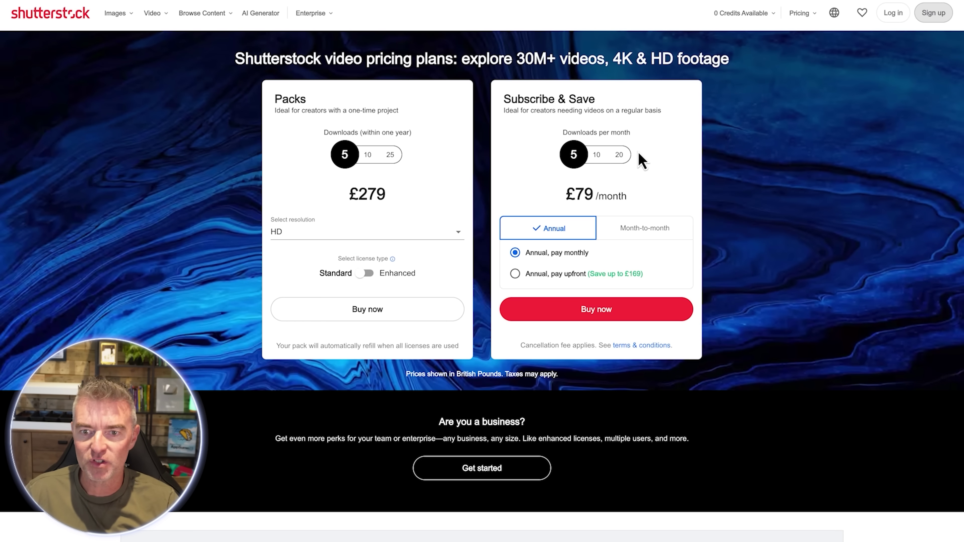
Check the Shutterstock Subscribe & Save price for 20 downloads per month (£159/month)
left_click(620, 154)
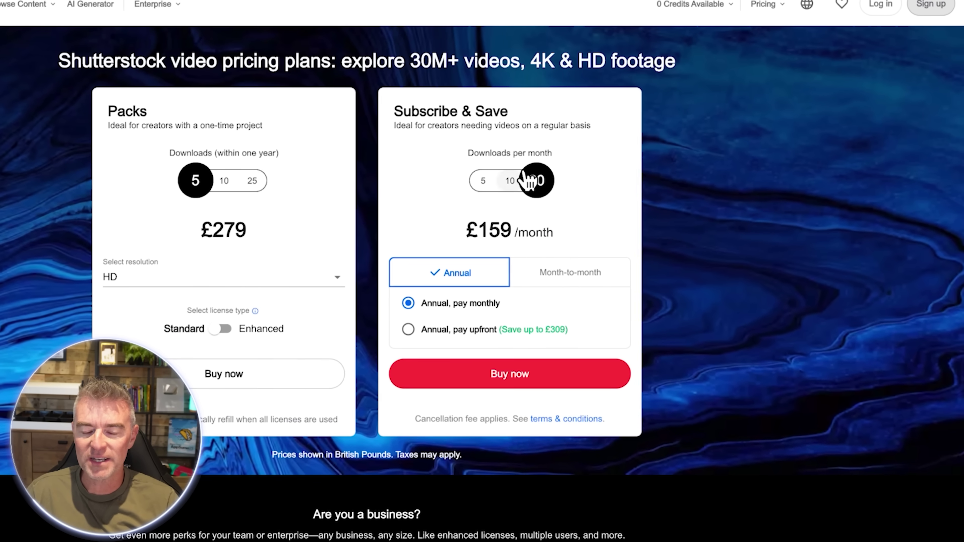